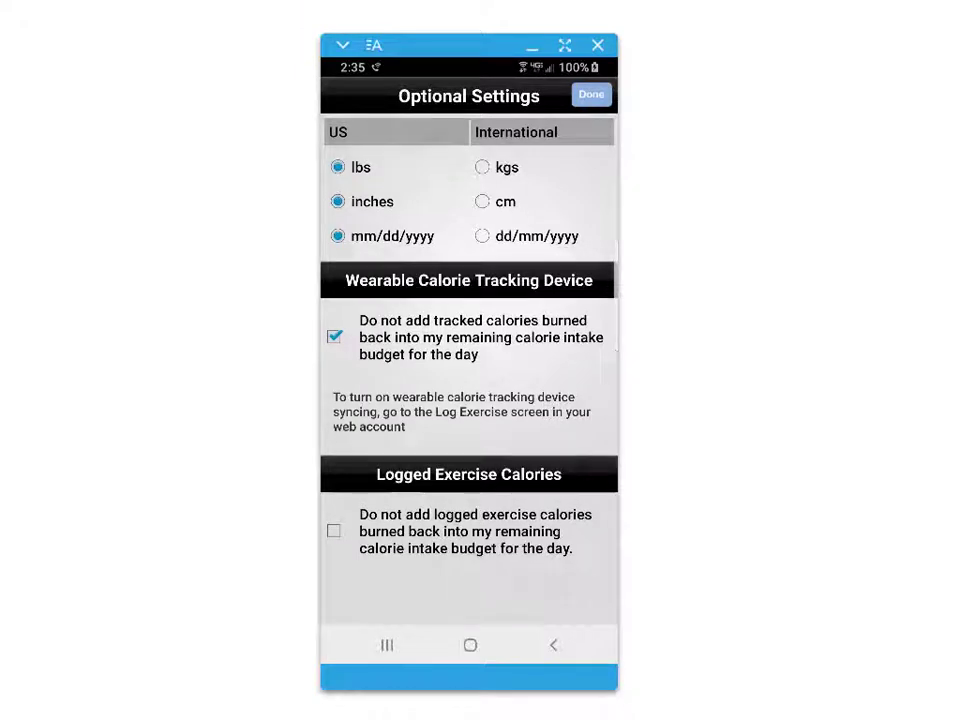
Close Optional Settings to land on Today's Summary with its 1422-calorie goal.
{"action": "left_click", "coordinate": [583, 100]}
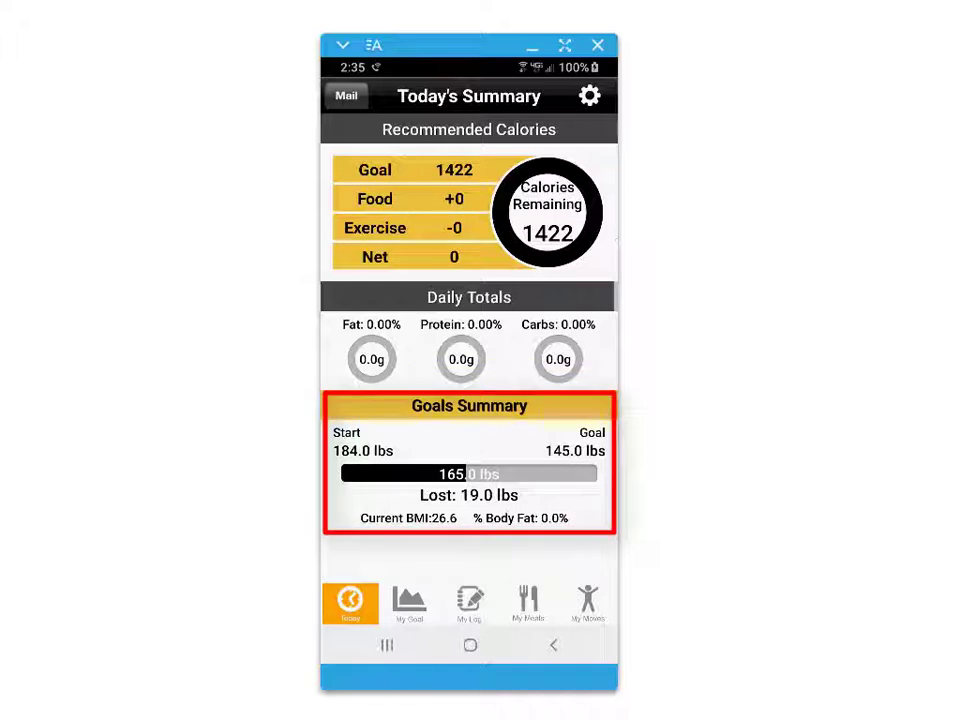
View the My Goal weight chart over 60 days and then 90 days.
{"action": "left_click", "coordinate": [408, 604]}
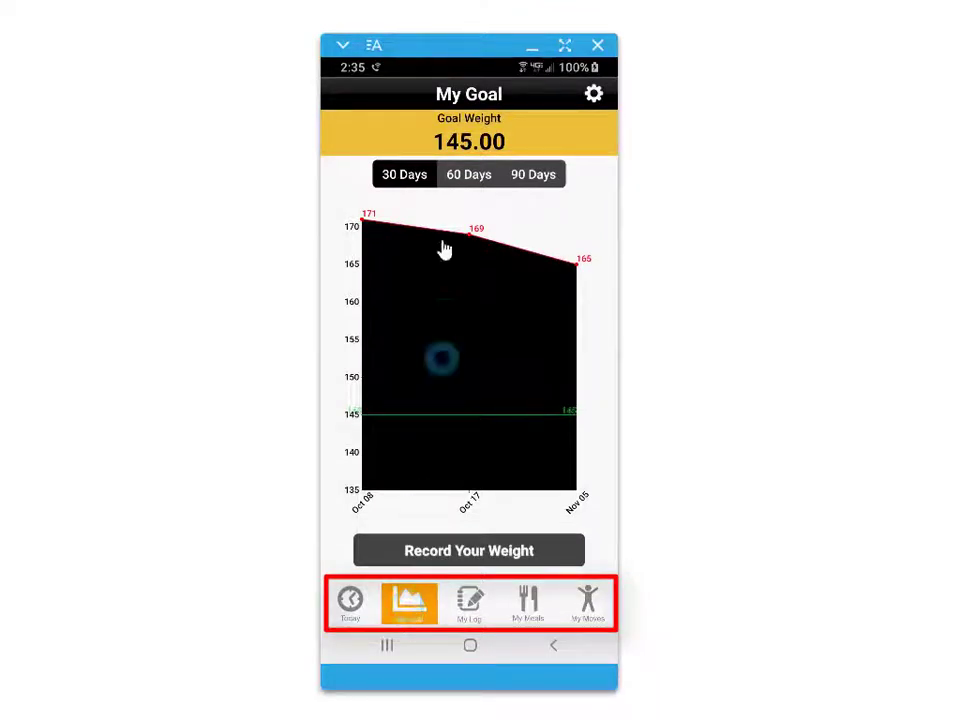
{"action": "left_click", "coordinate": [474, 189]}
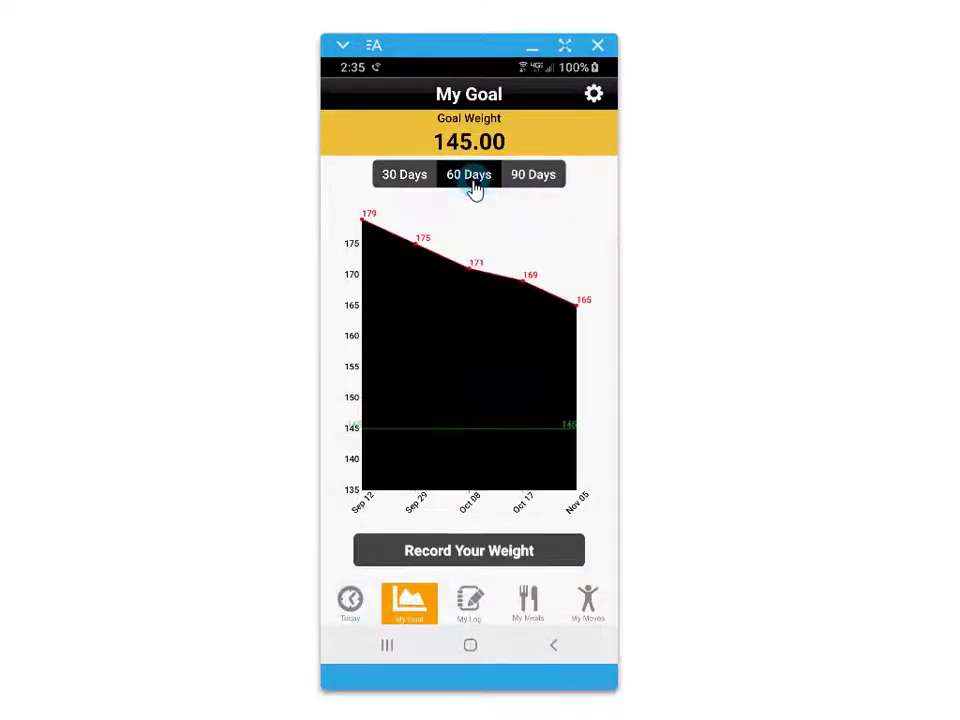
{"action": "left_click", "coordinate": [533, 174]}
Browse My Log, My Meals and My Moves, then open the Settings screen.
{"action": "left_click", "coordinate": [472, 600]}
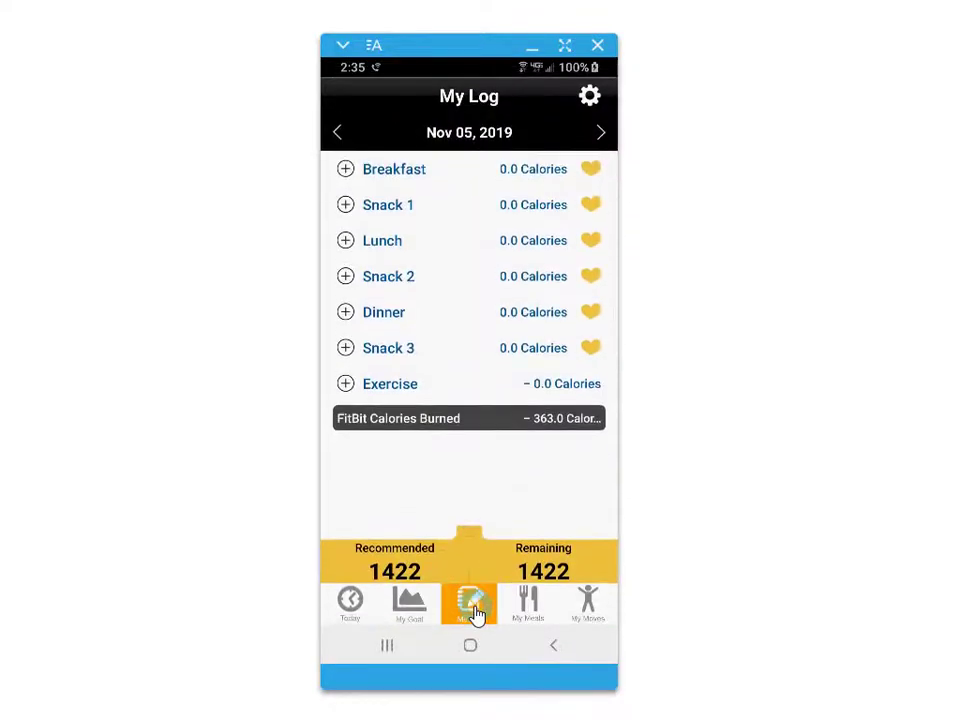
{"action": "left_click", "coordinate": [530, 600]}
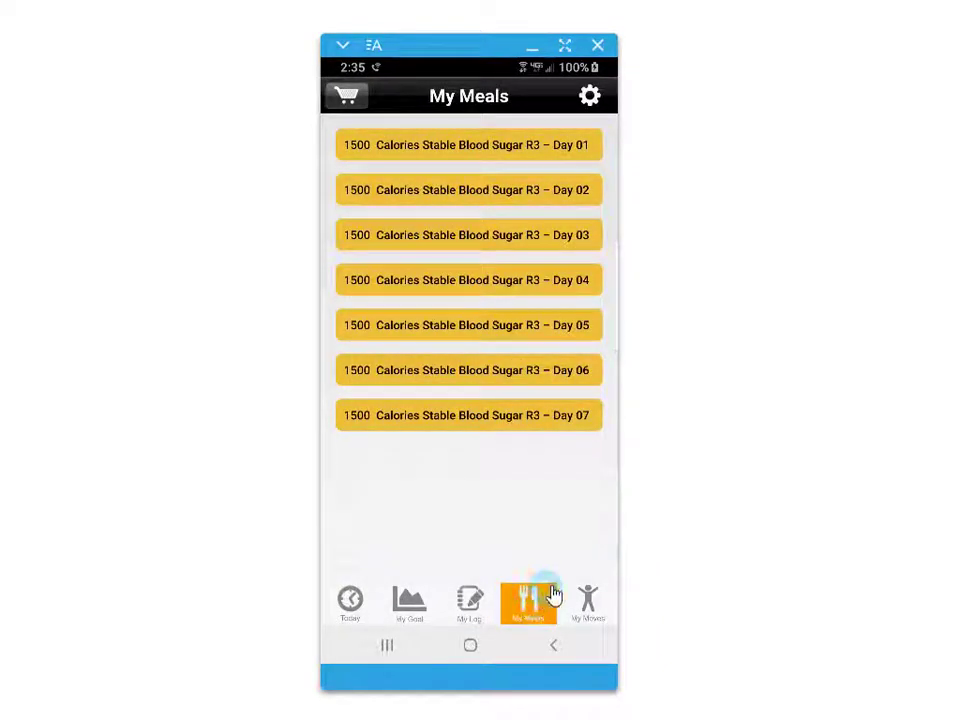
{"action": "left_click", "coordinate": [590, 602]}
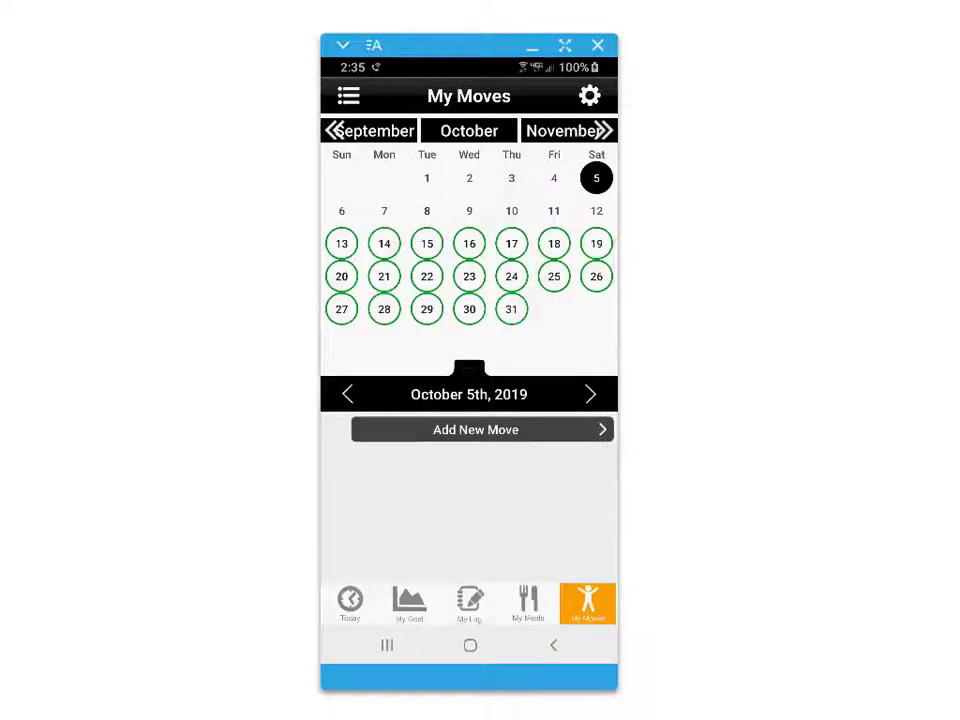
{"action": "left_click", "coordinate": [592, 98]}
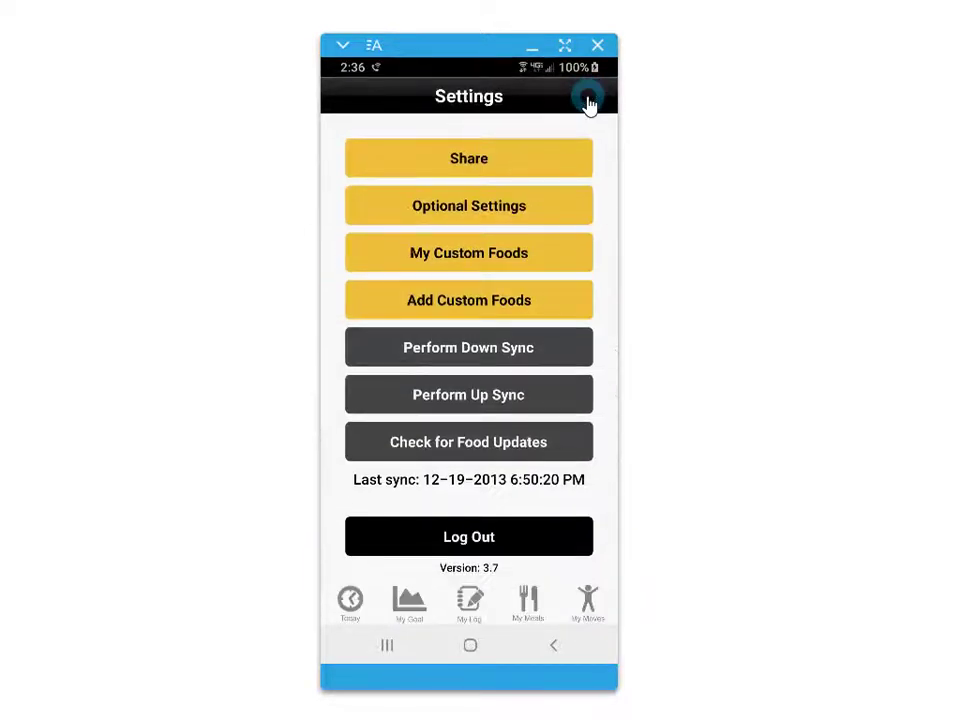
Leave Settings and start a new grocery list from My Meals.
{"action": "left_click", "coordinate": [553, 650]}
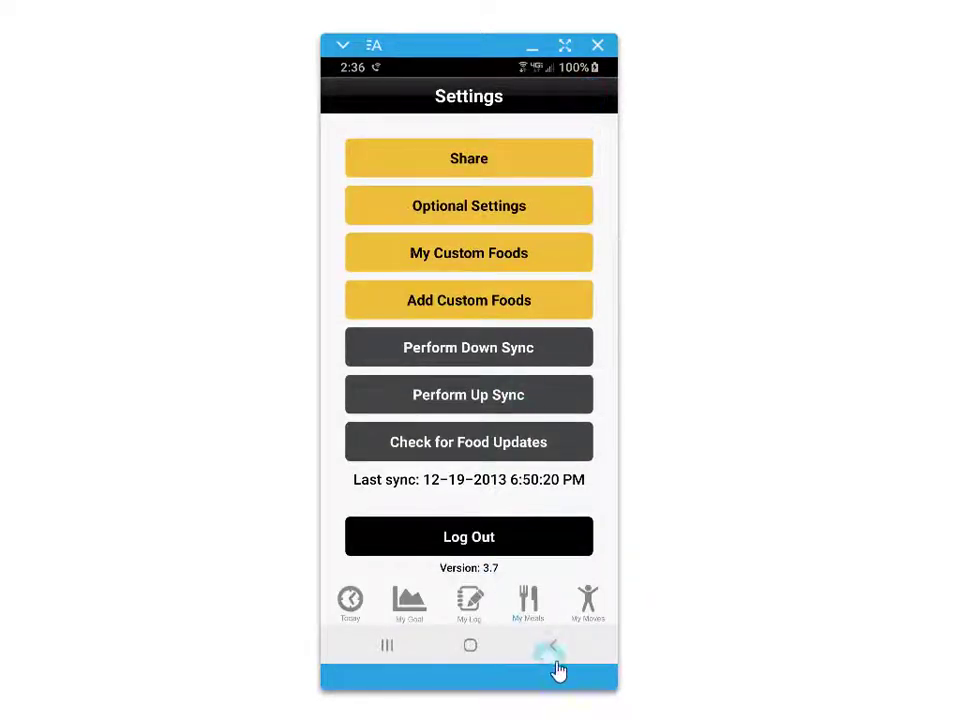
{"action": "left_click", "coordinate": [536, 602]}
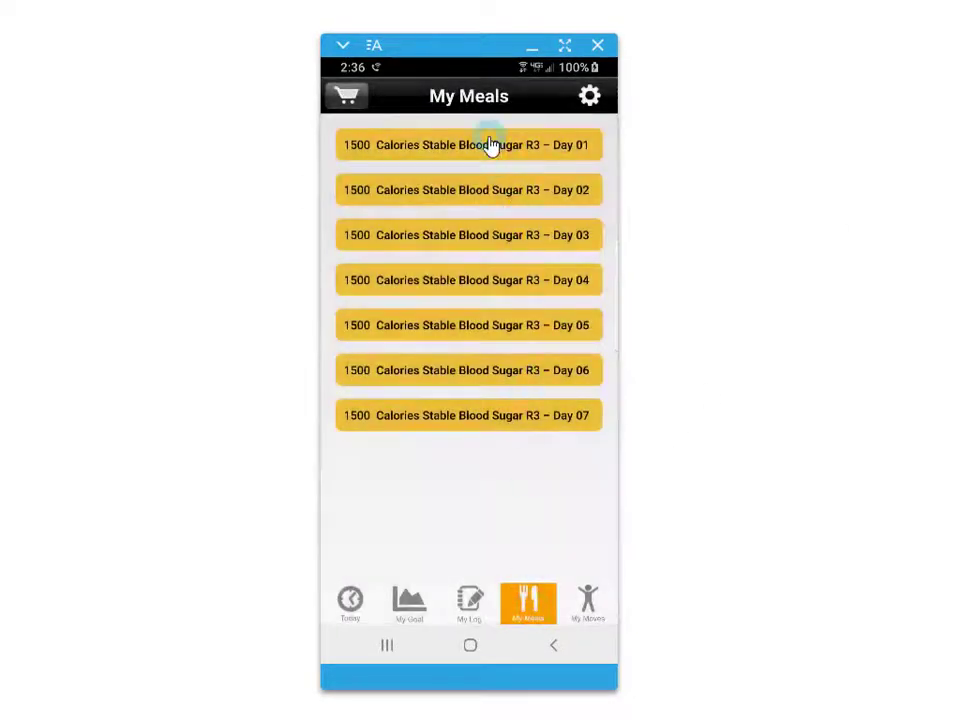
{"action": "left_click", "coordinate": [347, 96]}
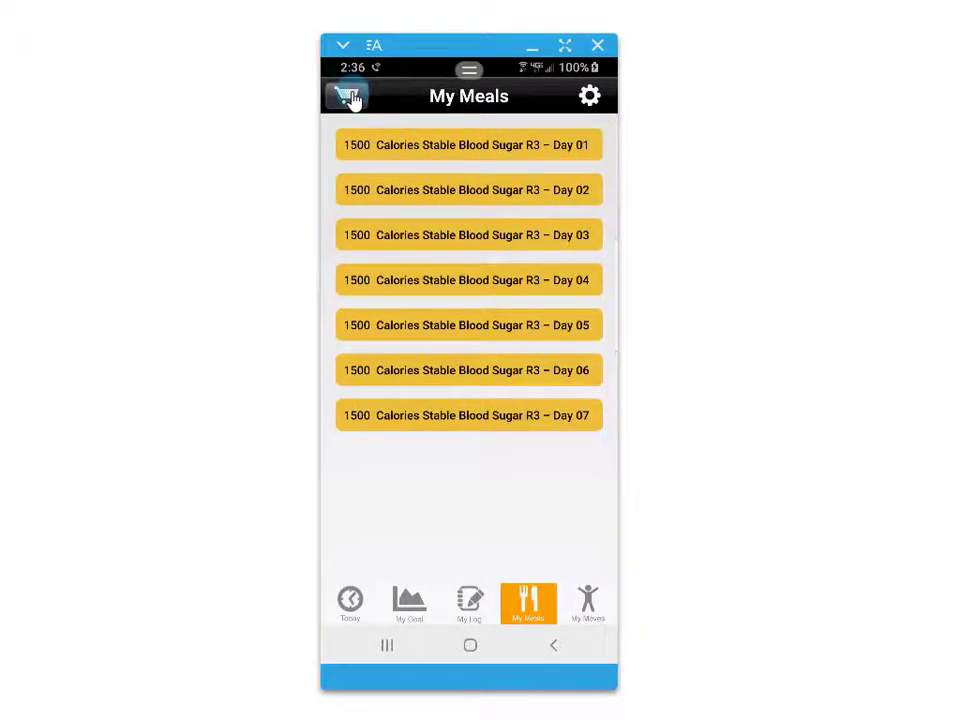
{"action": "left_click", "coordinate": [443, 362]}
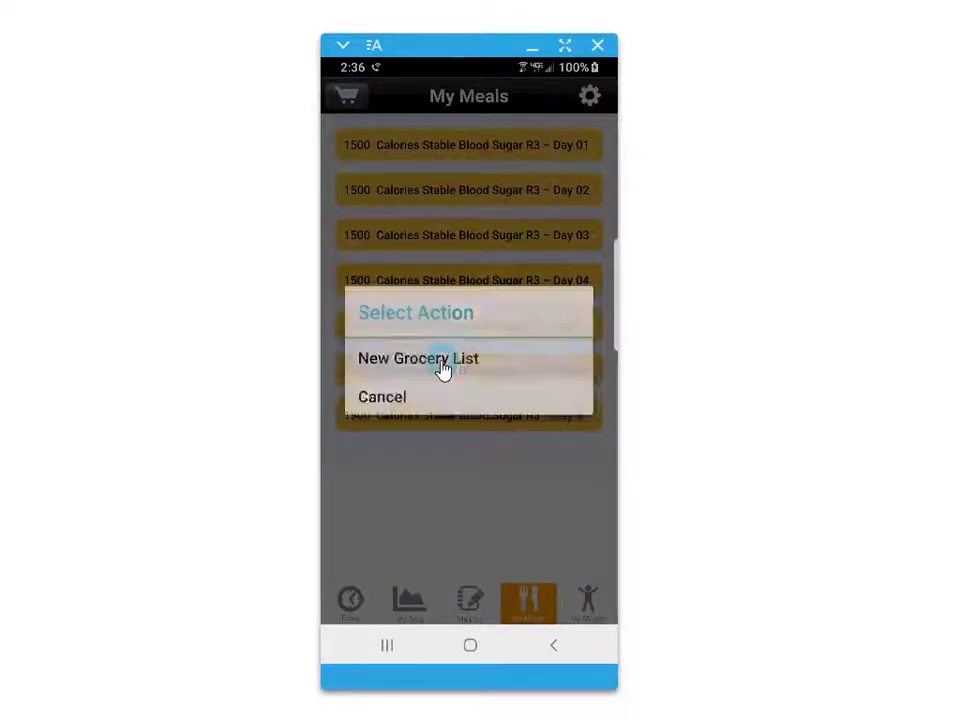
Select meal plan days Day 01 through Day 05 and generate the grocery list.
{"action": "left_click", "coordinate": [584, 150]}
{"action": "left_click", "coordinate": [584, 198]}
{"action": "left_click", "coordinate": [584, 246]}
{"action": "left_click", "coordinate": [584, 296]}
{"action": "left_click", "coordinate": [588, 348]}
{"action": "left_click", "coordinate": [587, 396]}
{"action": "left_click", "coordinate": [585, 443]}
{"action": "left_click", "coordinate": [585, 397]}
{"action": "left_click", "coordinate": [346, 97]}
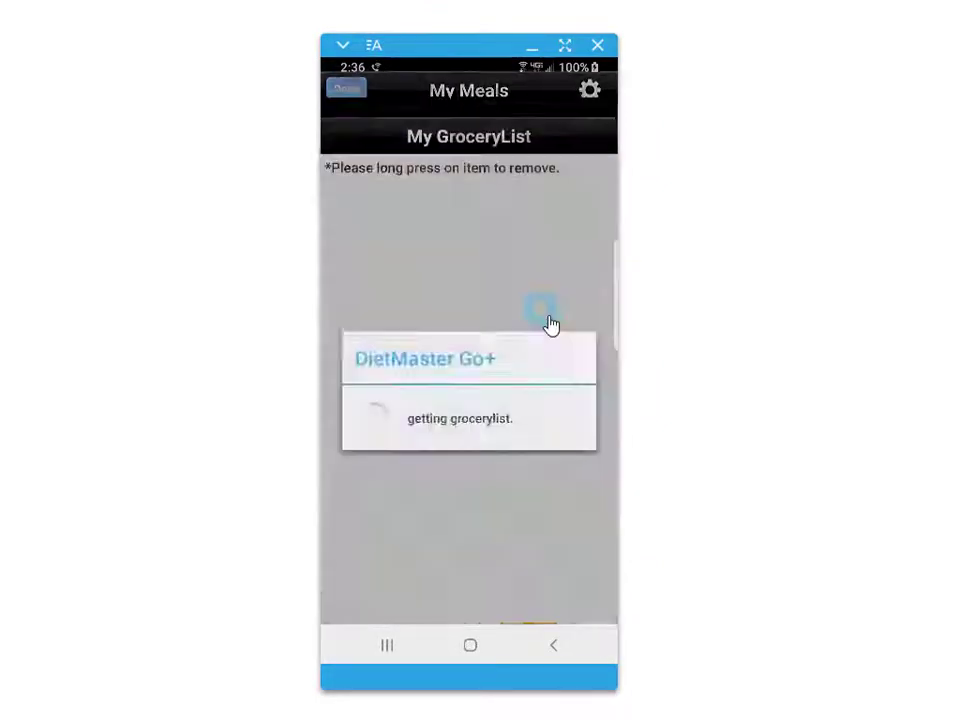
Scroll through the generated grocery list and return to the meal plans.
{"action": "left_click_drag", "start_coordinate": [530, 512], "coordinate": [539, 170]}
{"action": "left_click_drag", "start_coordinate": [530, 549], "coordinate": [521, 141]}
{"action": "left_click", "coordinate": [555, 646]}
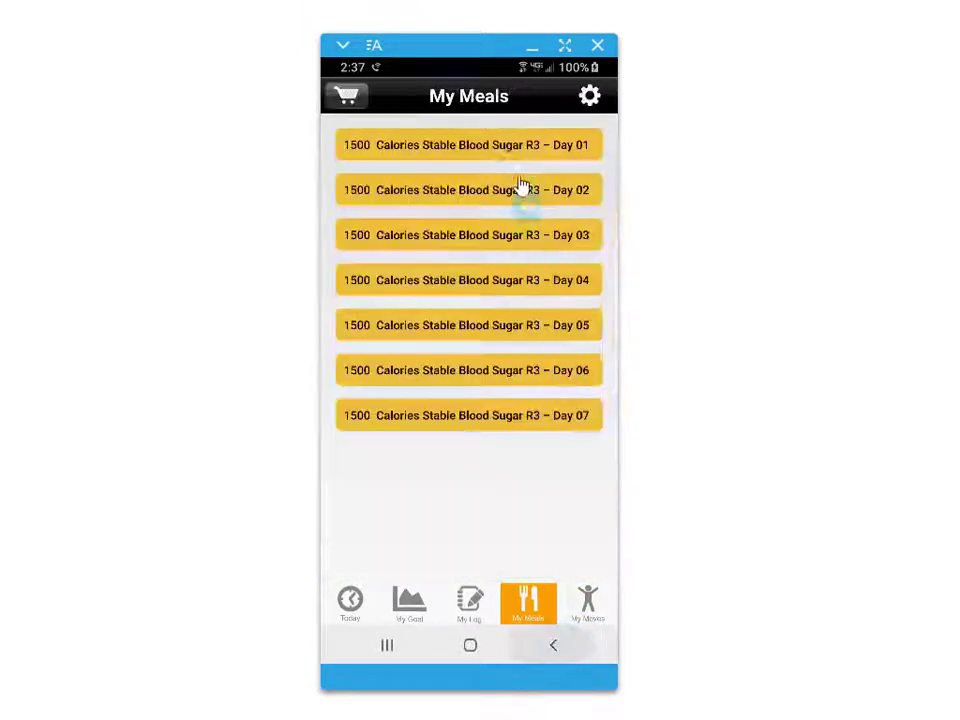
Exchange the Strawberries in Day 02's breakfast for grapefruit.
{"action": "left_click", "coordinate": [449, 196]}
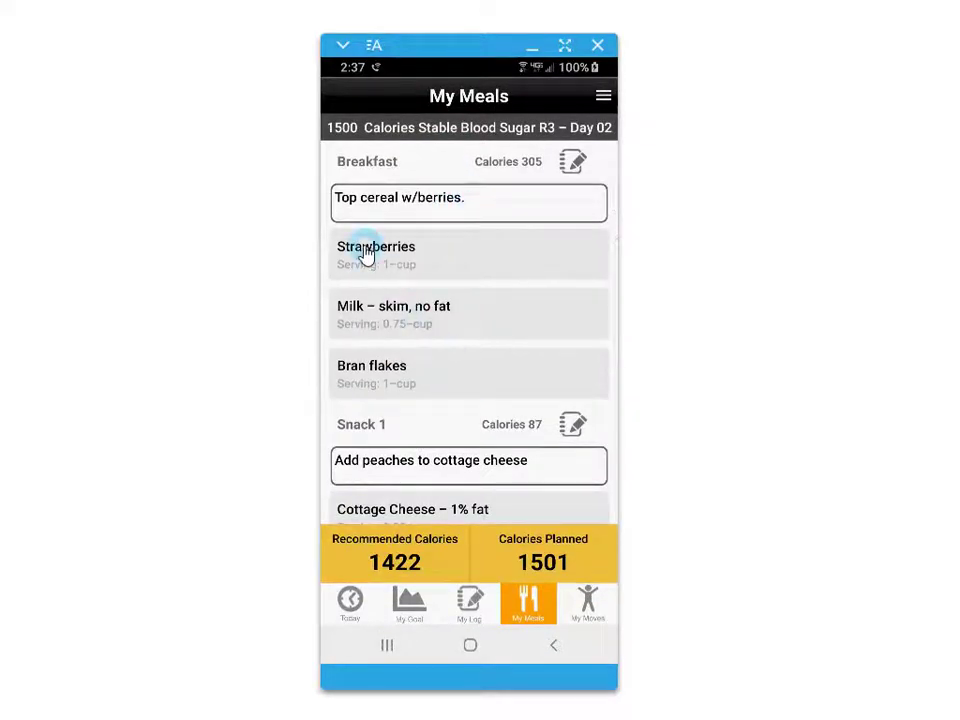
{"action": "left_click", "coordinate": [366, 254]}
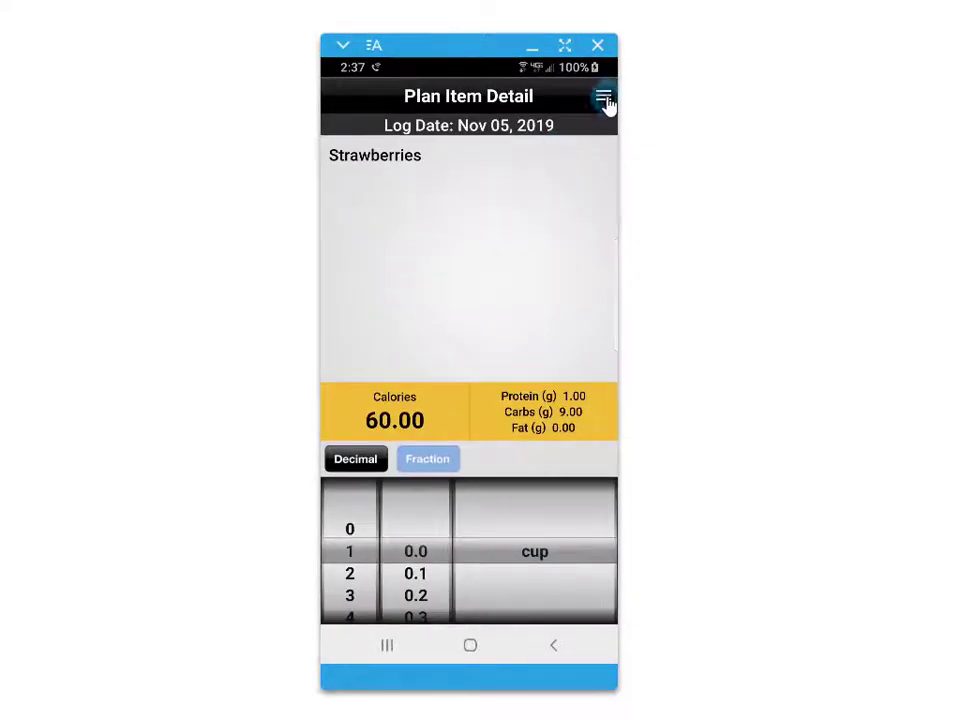
{"action": "left_click", "coordinate": [604, 98]}
{"action": "left_click", "coordinate": [425, 384]}
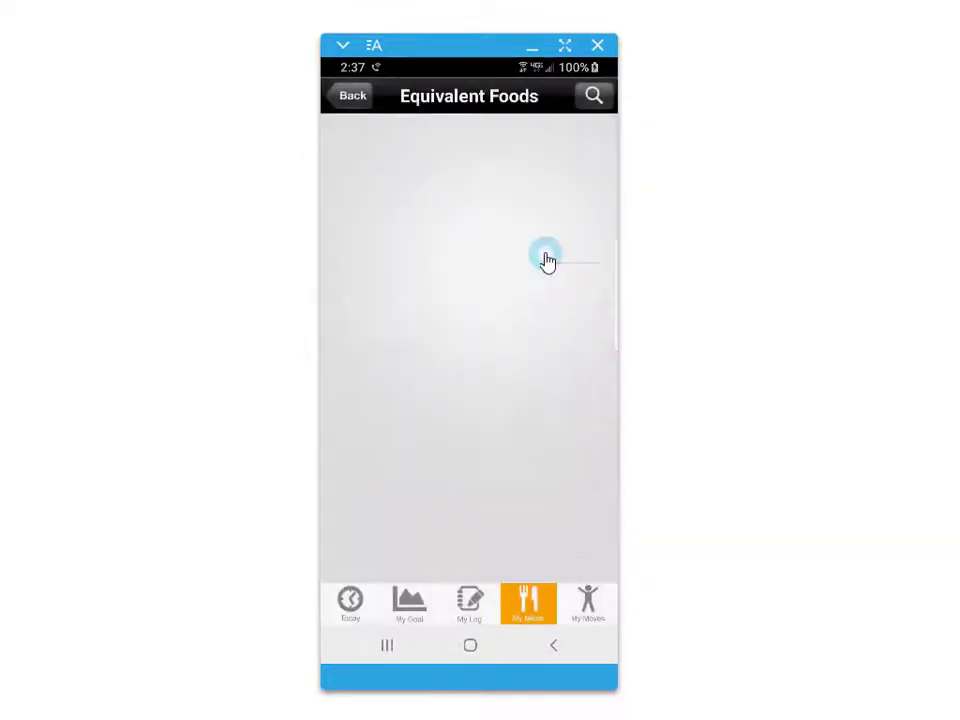
{"action": "left_click", "coordinate": [350, 287]}
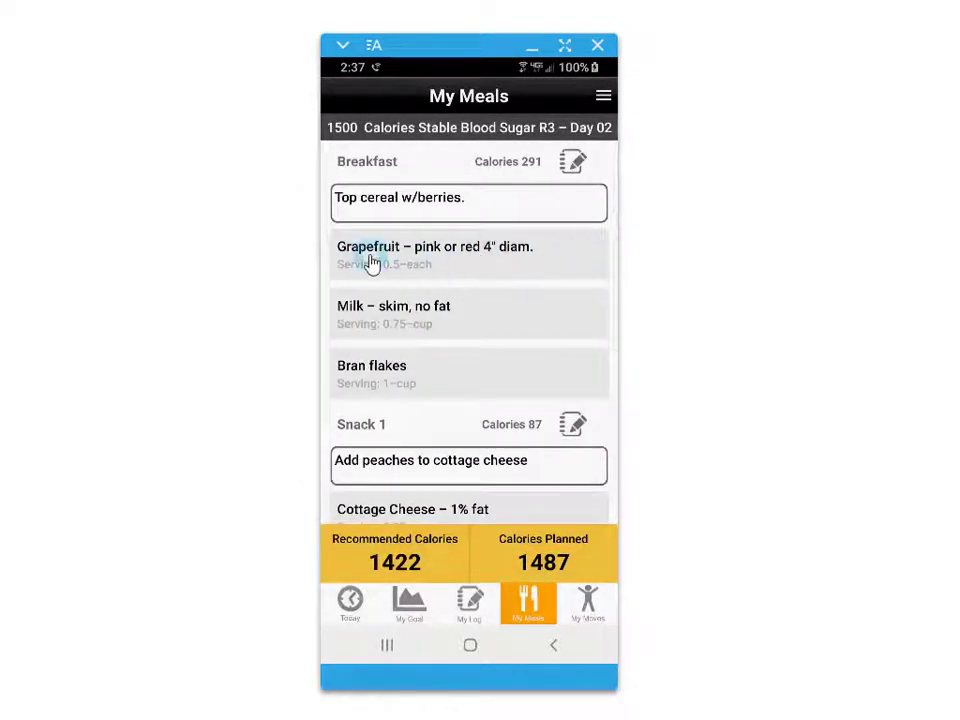
Leave Bran flakes unchanged and set Breakfast's log date to Nov 05, 2019.
{"action": "left_click_drag", "start_coordinate": [396, 268], "coordinate": [378, 375]}
{"action": "left_click", "coordinate": [372, 379]}
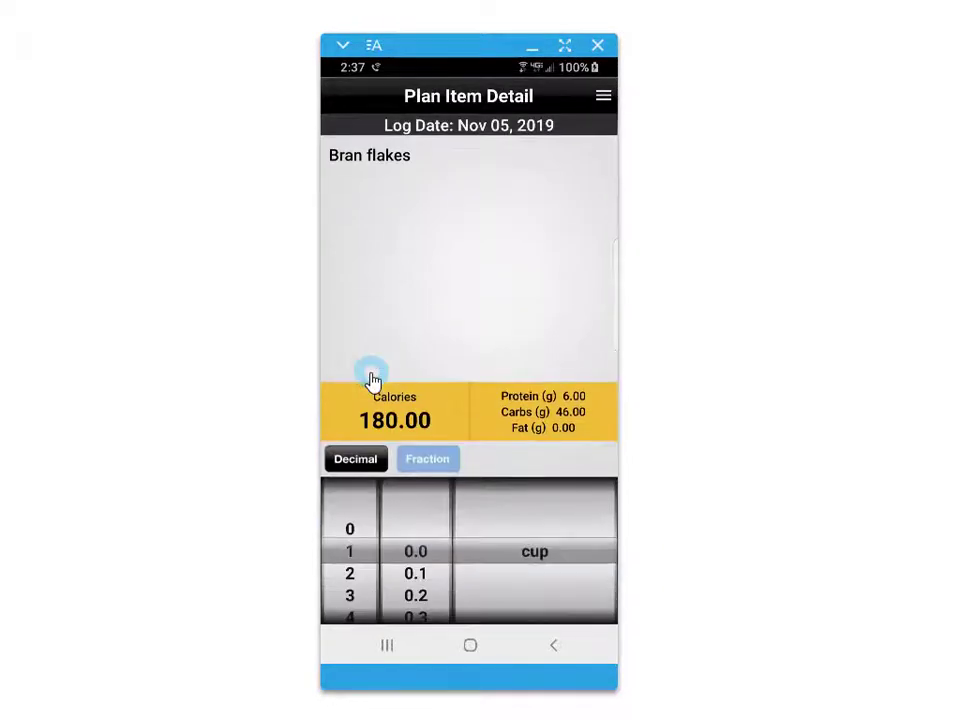
{"action": "left_click", "coordinate": [602, 97]}
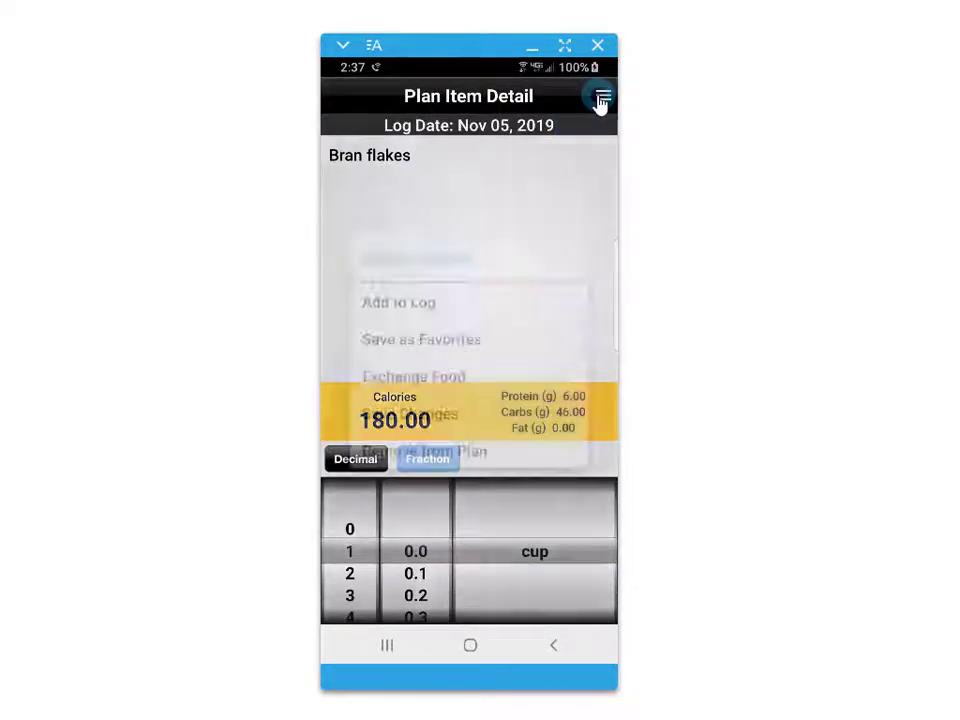
{"action": "left_click_drag", "start_coordinate": [400, 358], "coordinate": [534, 609]}
{"action": "left_click", "coordinate": [555, 647]}
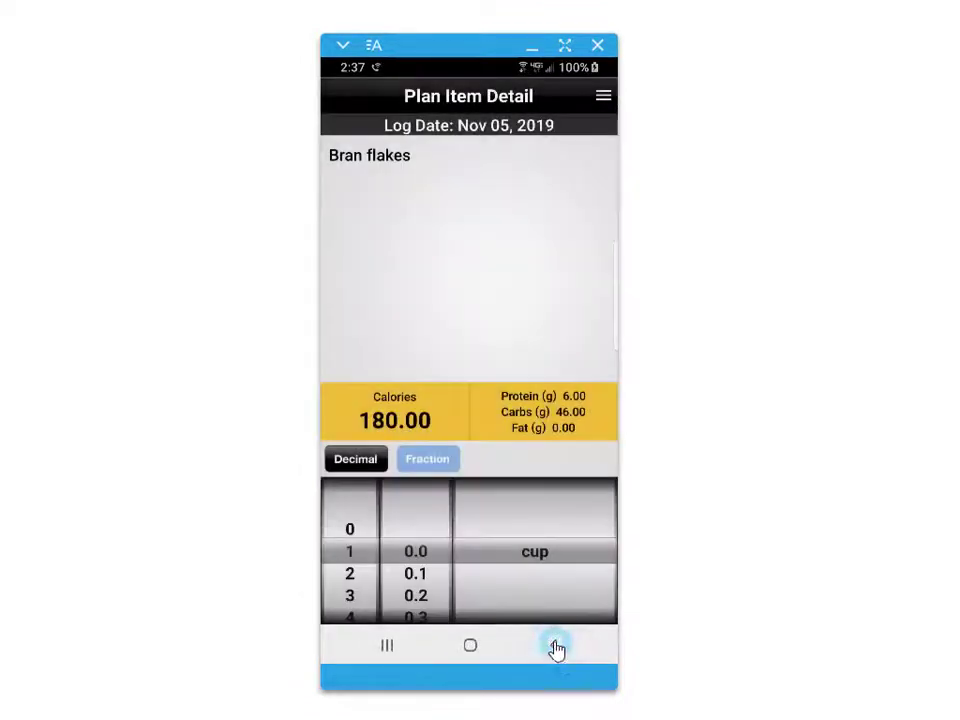
{"action": "left_click", "coordinate": [556, 647]}
{"action": "mouse_move", "coordinate": [479, 398]}
{"action": "left_mouse_down"}
{"action": "mouse_move", "coordinate": [574, 216]}
{"action": "mouse_move", "coordinate": [573, 164]}
{"action": "left_mouse_up"}
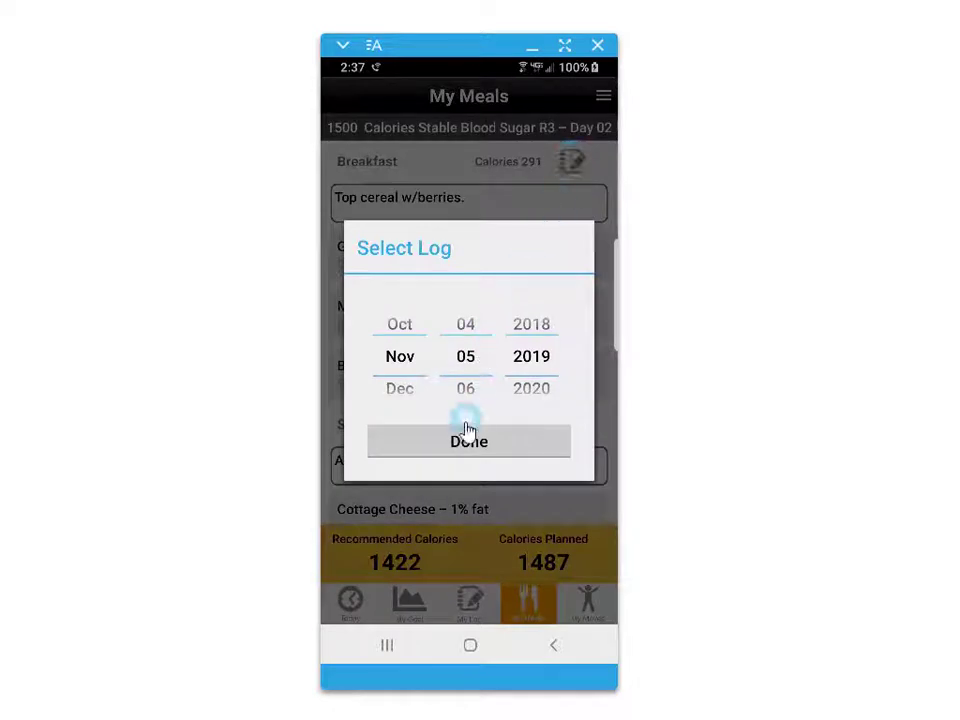
Log the breakfast to 2019-11-05 and open that day's food log.
{"action": "left_click", "coordinate": [465, 447]}
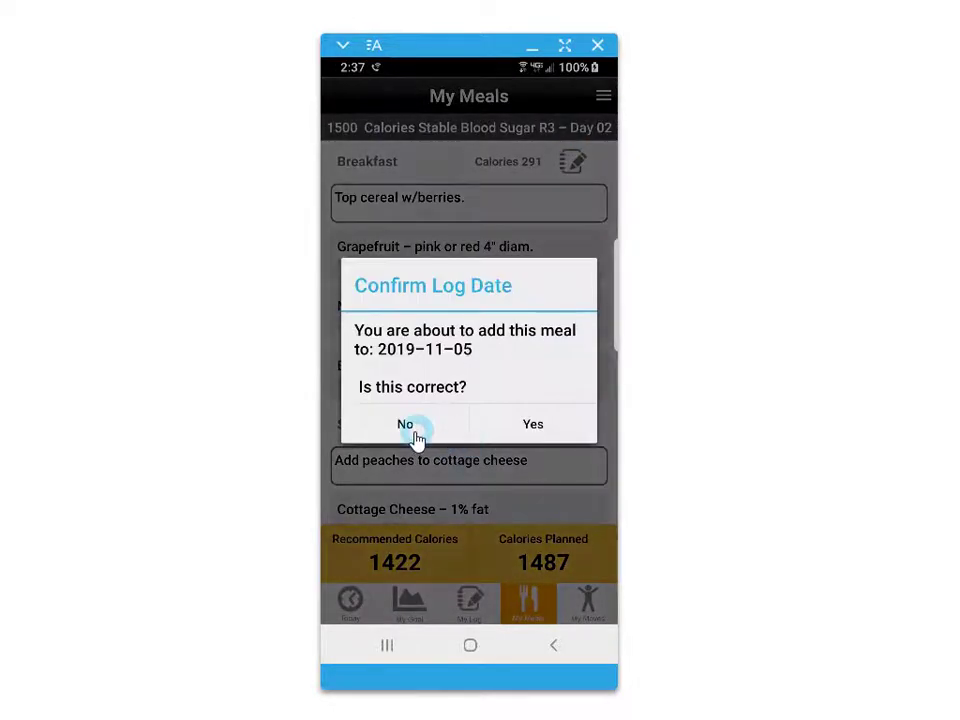
{"action": "left_click", "coordinate": [533, 426]}
{"action": "scroll", "coordinate": [542, 394], "scroll_direction": "down", "scroll_amount": 4}
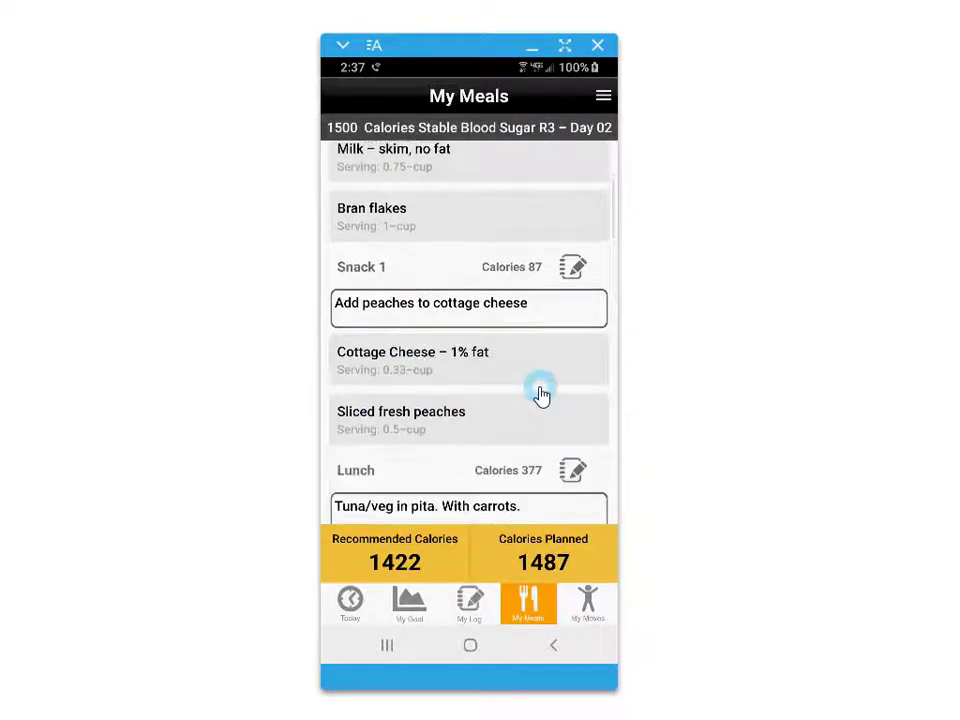
{"action": "left_click", "coordinate": [474, 612]}
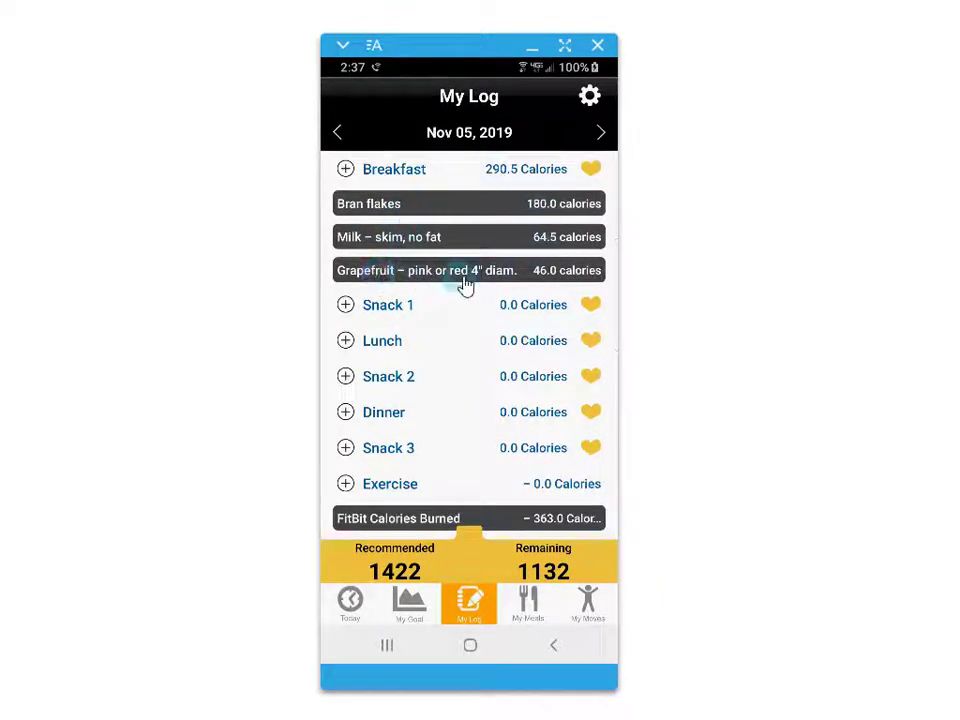
Save the logged breakfast as a favourite meal named 'MyBest BF'.
{"action": "left_click", "coordinate": [590, 172]}
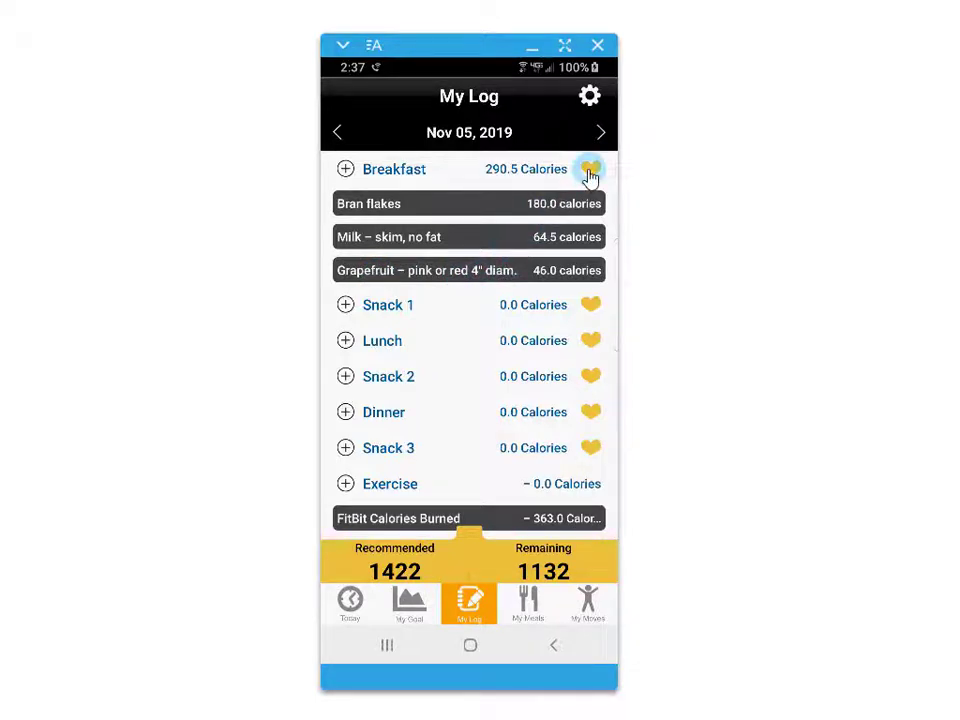
{"action": "left_click", "coordinate": [424, 379]}
{"action": "type", "text": "MyBest BF"}
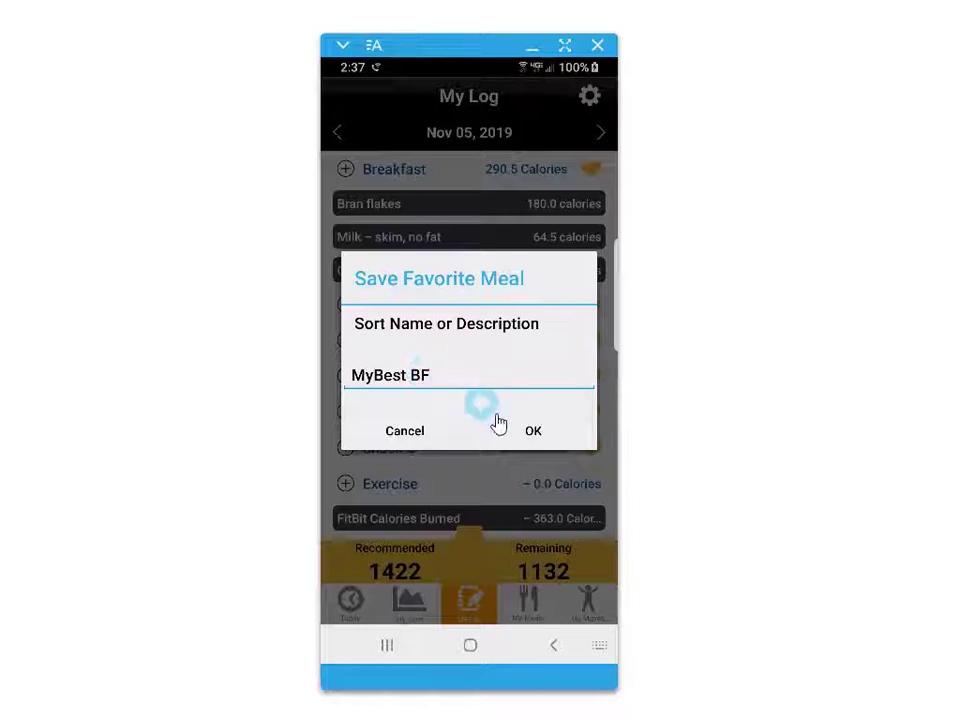
{"action": "left_click", "coordinate": [530, 433]}
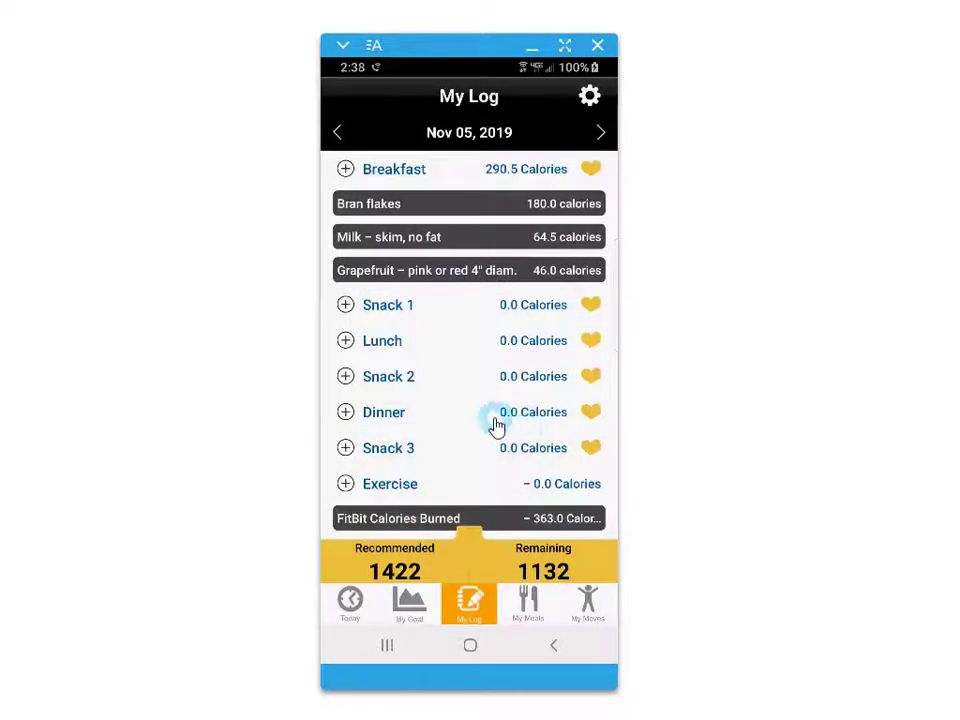
Add the MyBest BF favourite meal to Nov 06 breakfast, then return to Nov 05.
{"action": "left_click", "coordinate": [601, 135]}
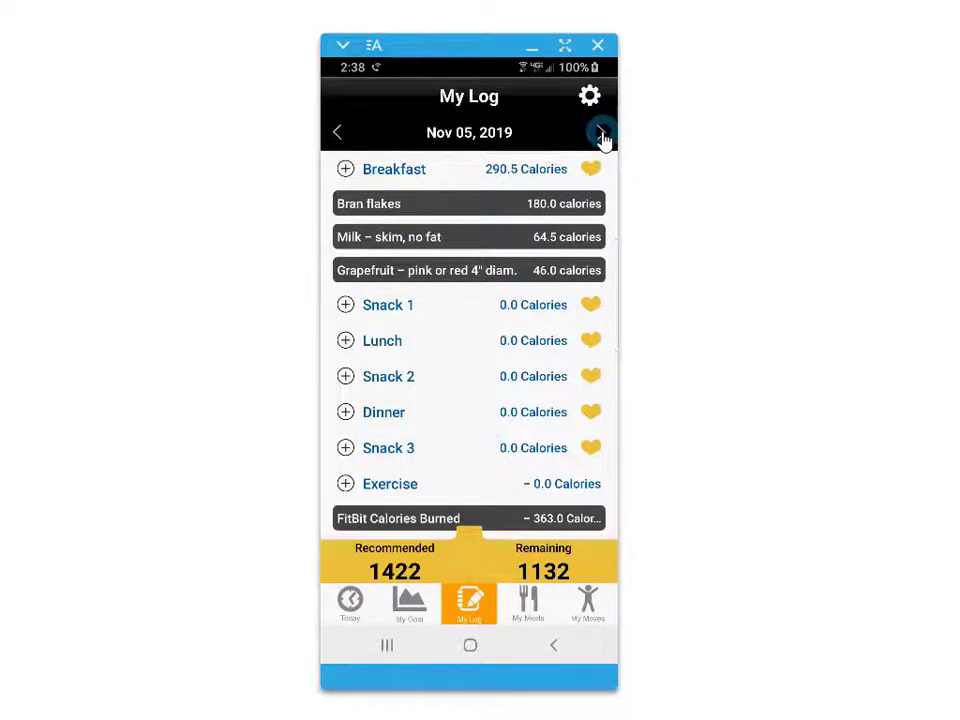
{"action": "left_click", "coordinate": [345, 172]}
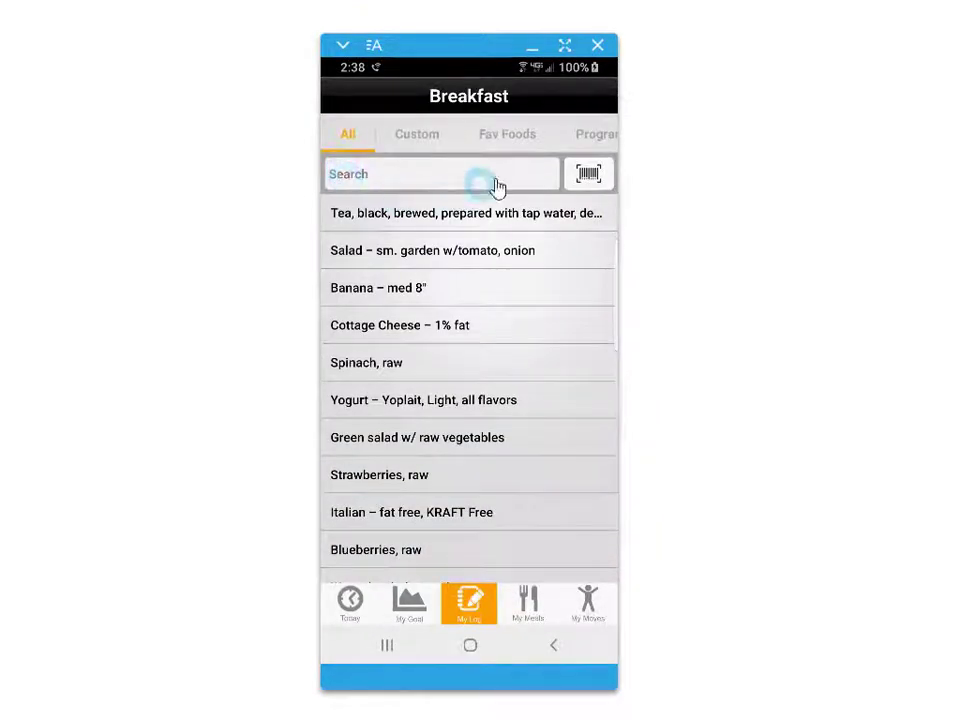
{"action": "left_click_drag", "start_coordinate": [525, 146], "coordinate": [375, 150]}
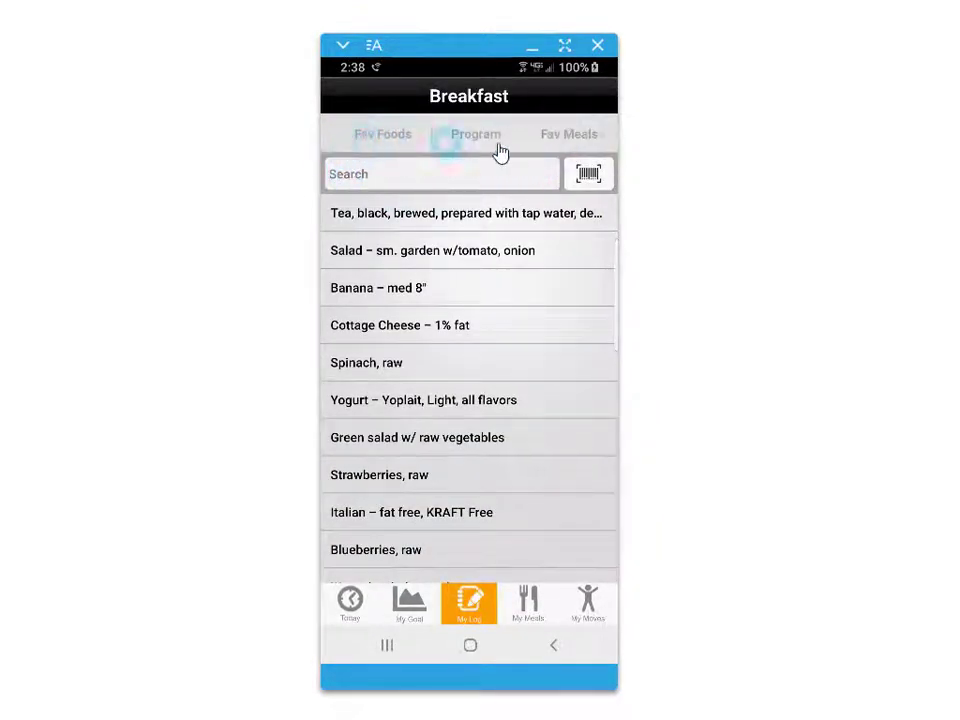
{"action": "left_click", "coordinate": [569, 140]}
{"action": "left_click", "coordinate": [366, 195]}
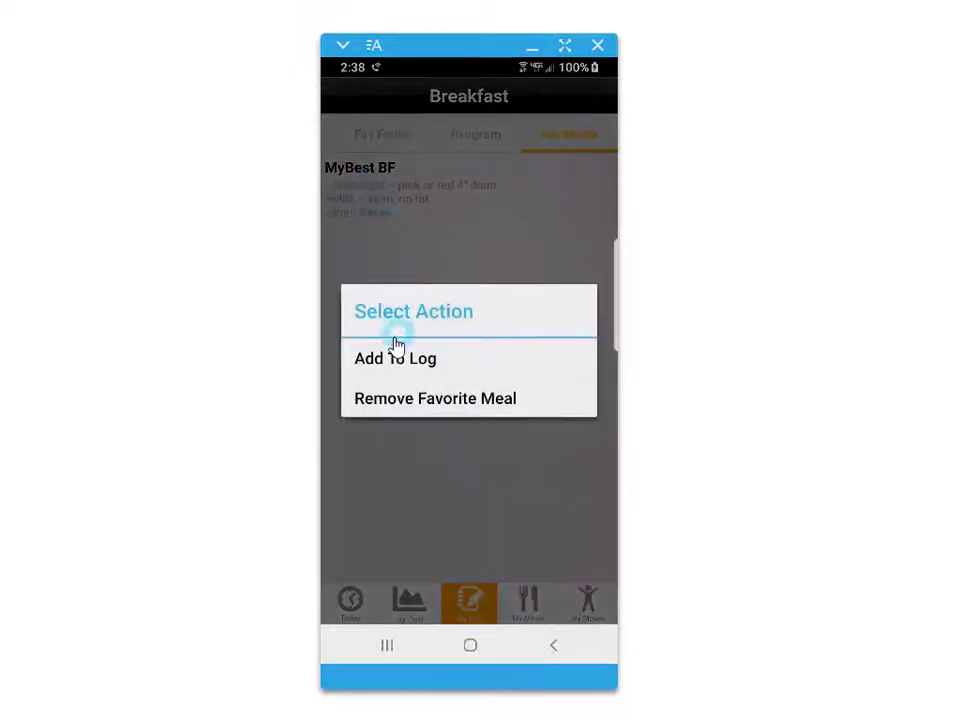
{"action": "left_click", "coordinate": [390, 360]}
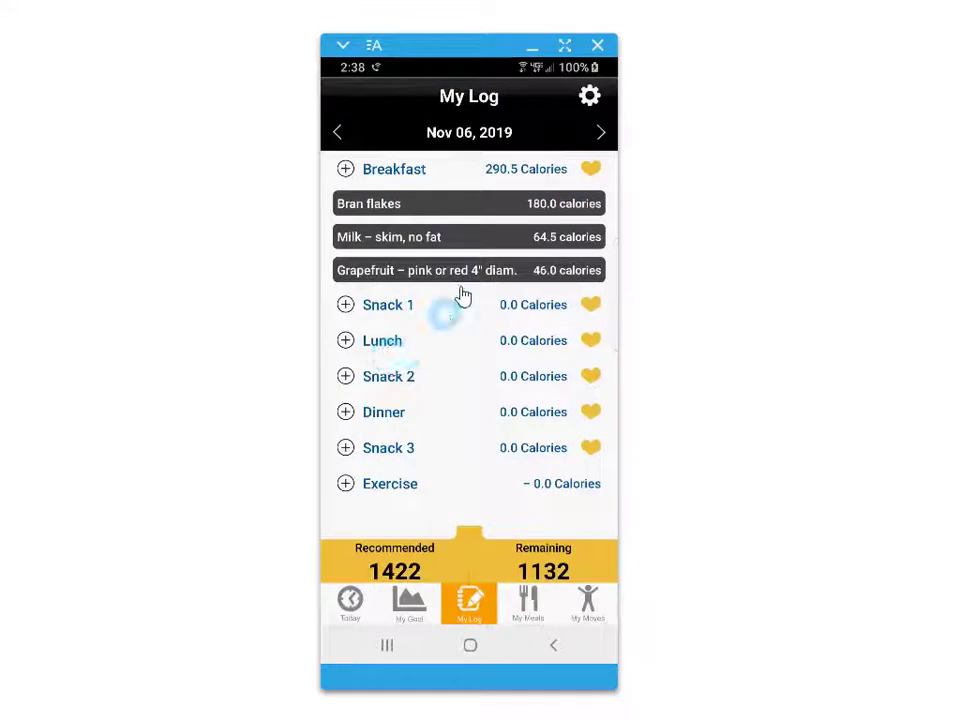
{"action": "left_click", "coordinate": [337, 132]}
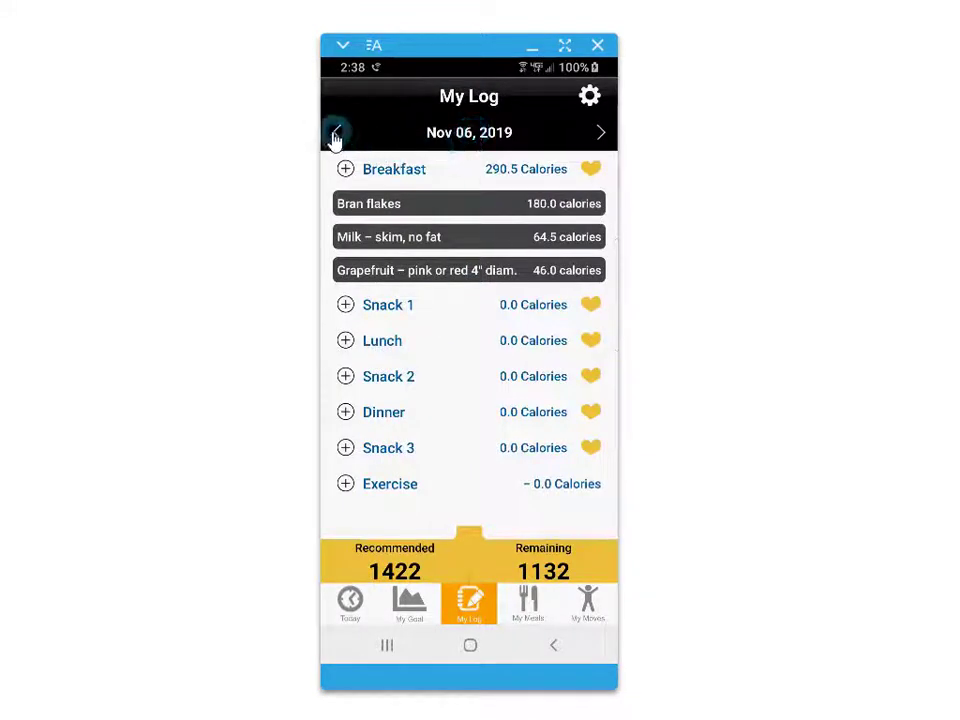
Open the Lunch add-food screen and back out without adding anything.
{"action": "left_click", "coordinate": [345, 341]}
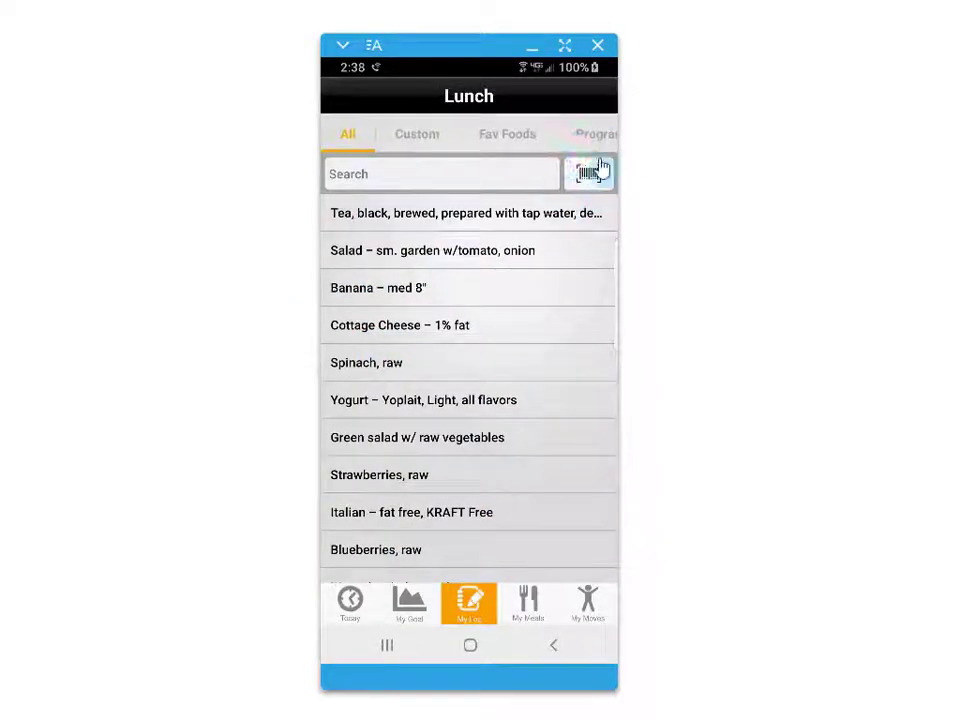
{"action": "left_click", "coordinate": [422, 139]}
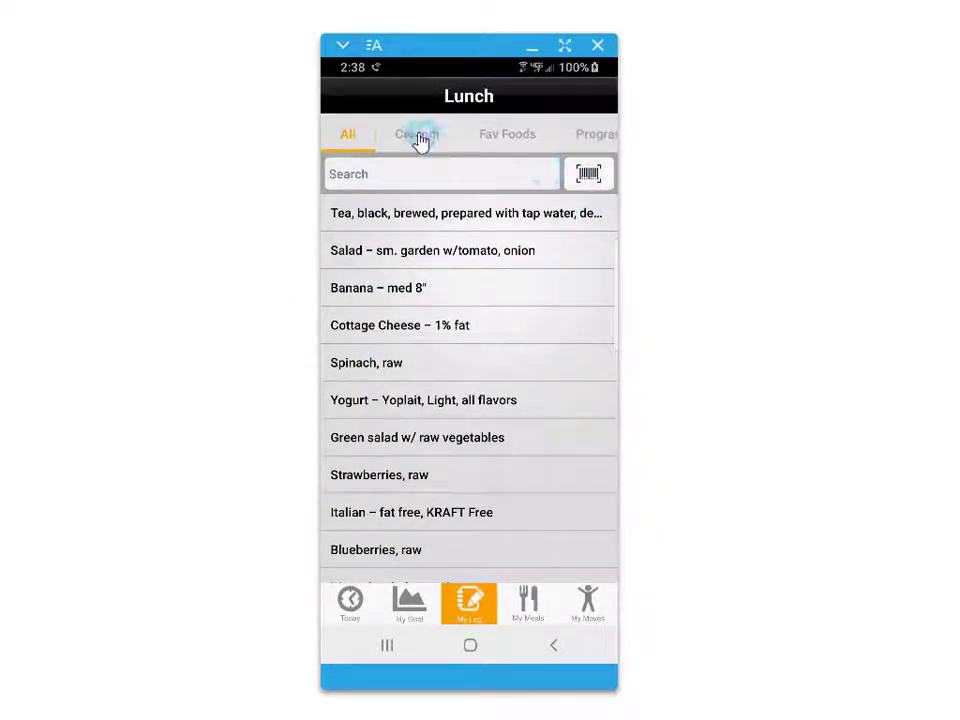
{"action": "left_click", "coordinate": [558, 650]}
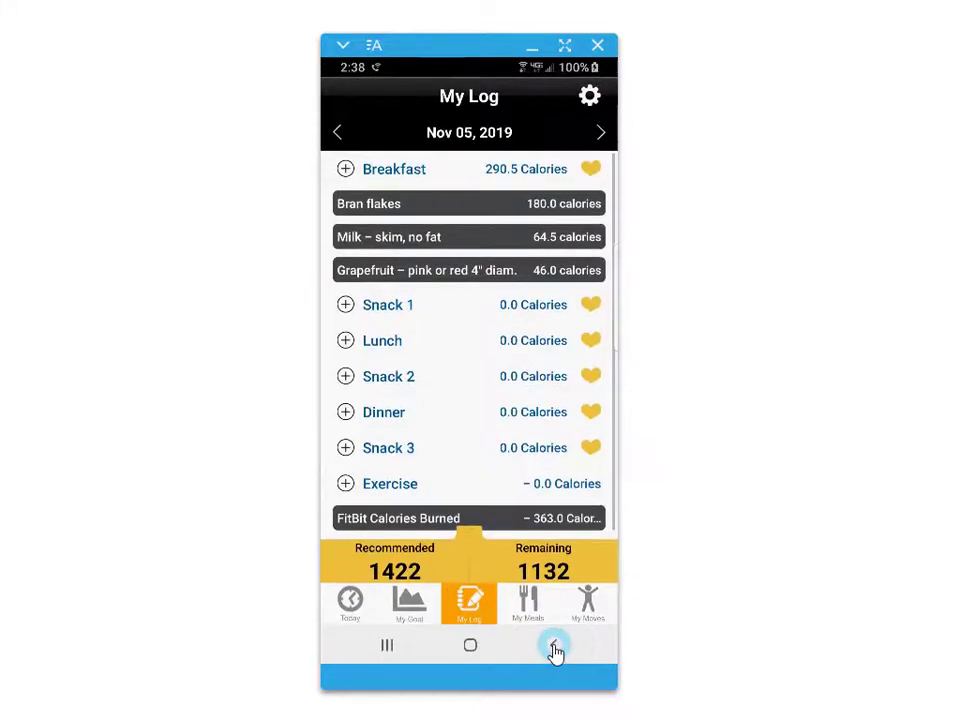
Expand the summary bar showing 146.5g carbs, 58.2g protein and 31.2g fat remaining.
{"action": "left_click", "coordinate": [549, 492]}
{"action": "left_click", "coordinate": [483, 538]}
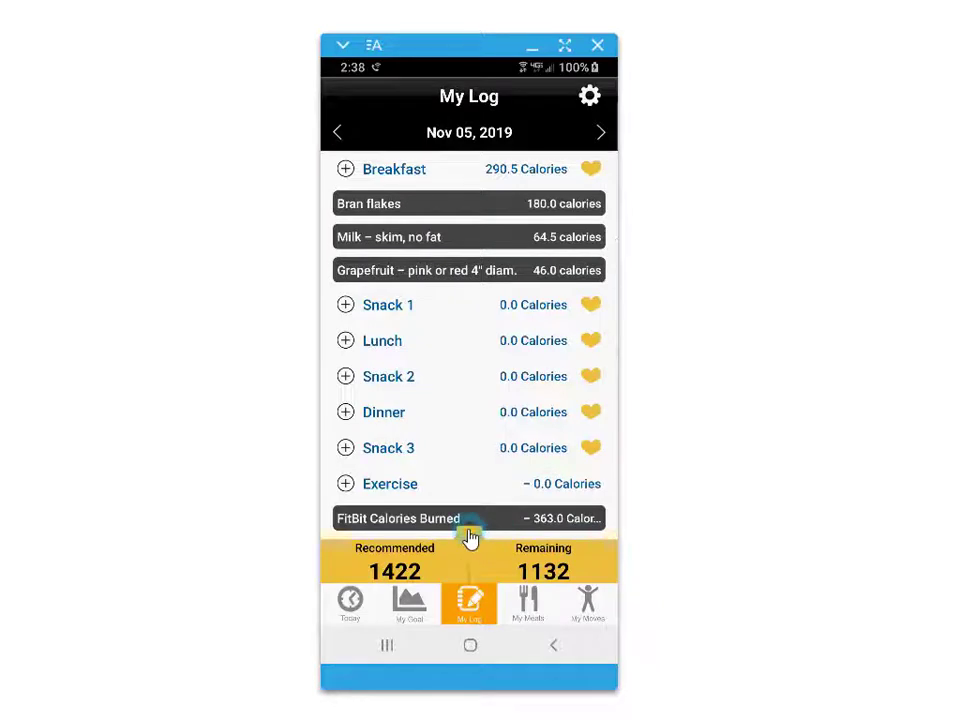
{"action": "left_click", "coordinate": [522, 444]}
{"action": "left_click", "coordinate": [430, 480]}
{"action": "left_click", "coordinate": [493, 473]}
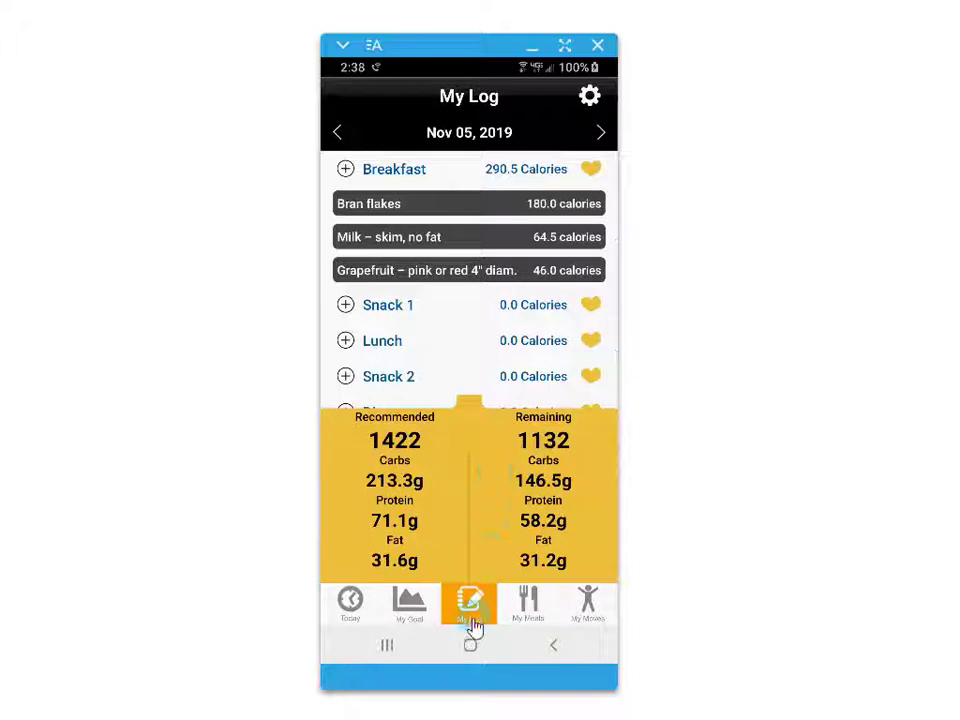
Review Today's Summary: food +291 and 1132 calories remaining.
{"action": "left_click", "coordinate": [346, 604]}
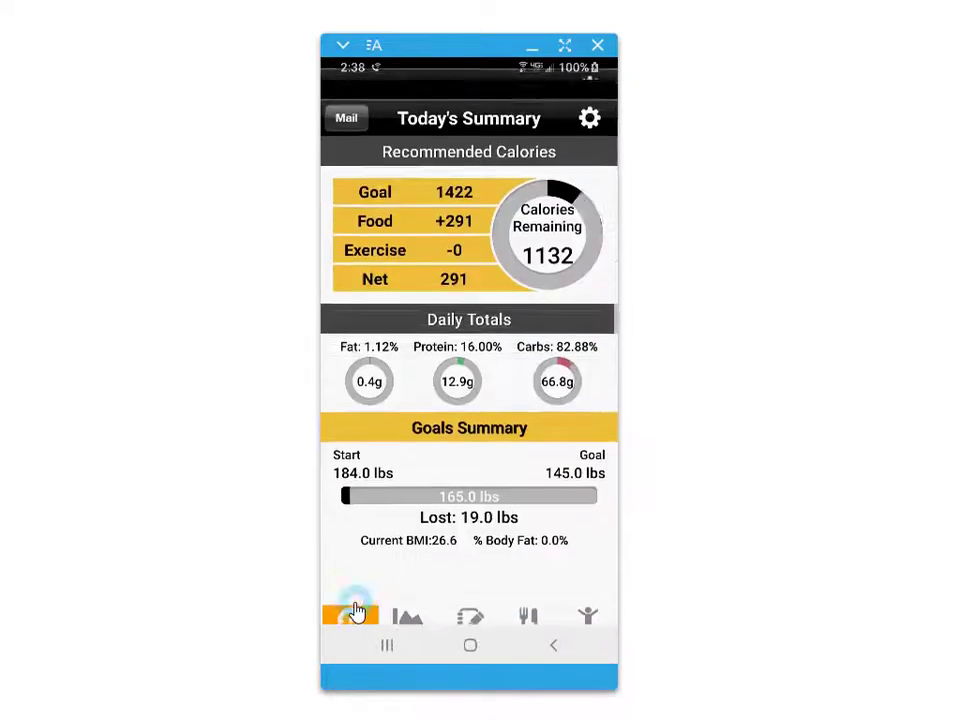
{"action": "left_click_drag", "start_coordinate": [345, 408], "coordinate": [589, 601]}
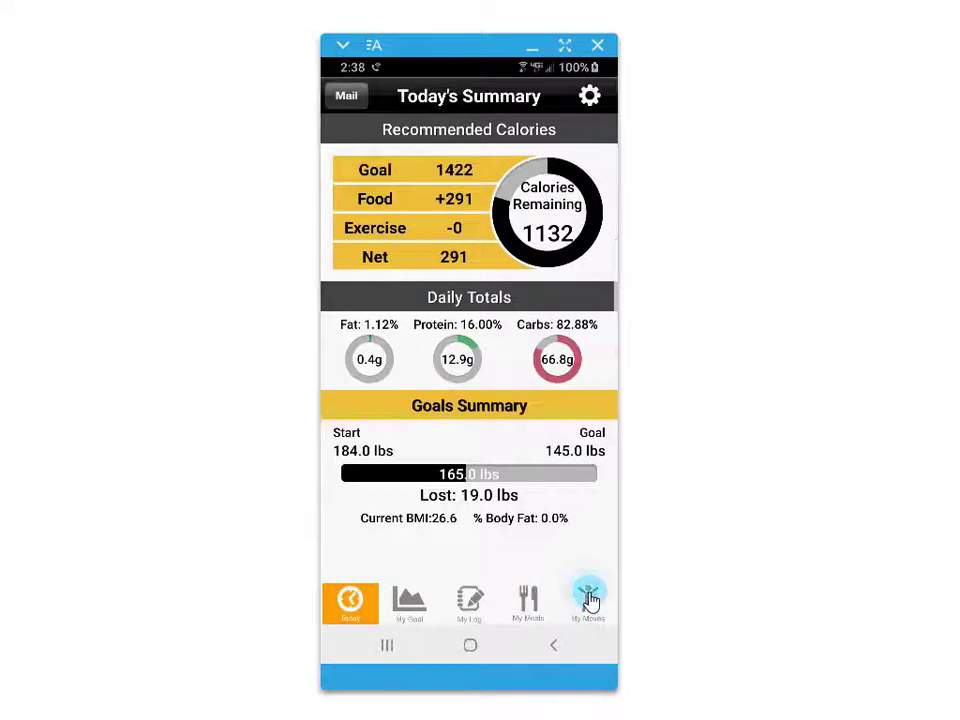
{"action": "left_click", "coordinate": [589, 598]}
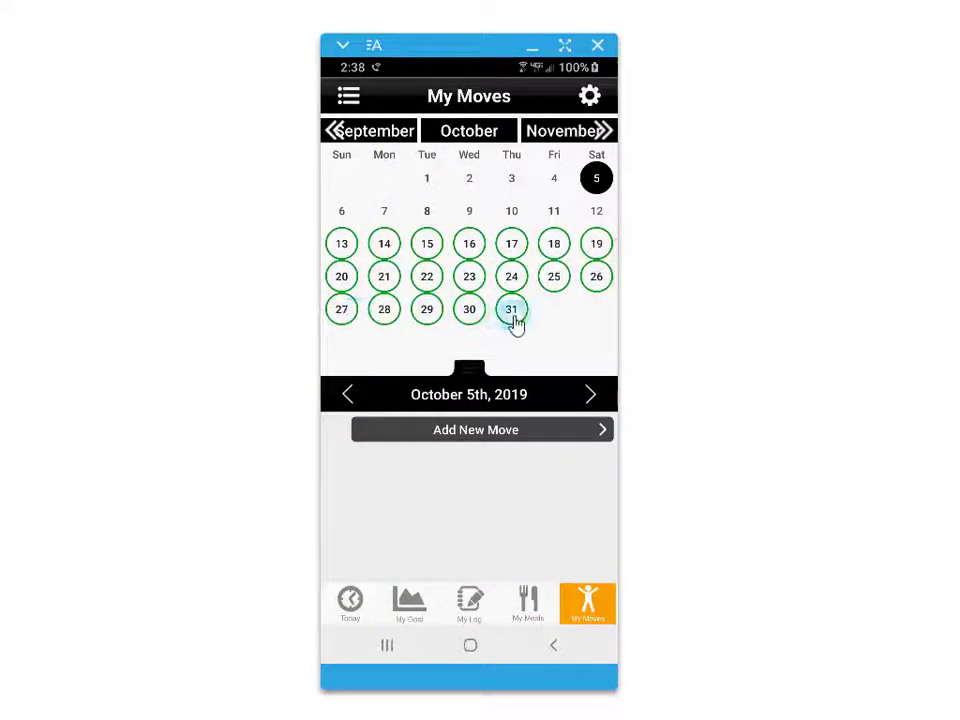
Select the October 13 routine and collapse the calendar to list its exercises.
{"action": "left_click", "coordinate": [341, 245]}
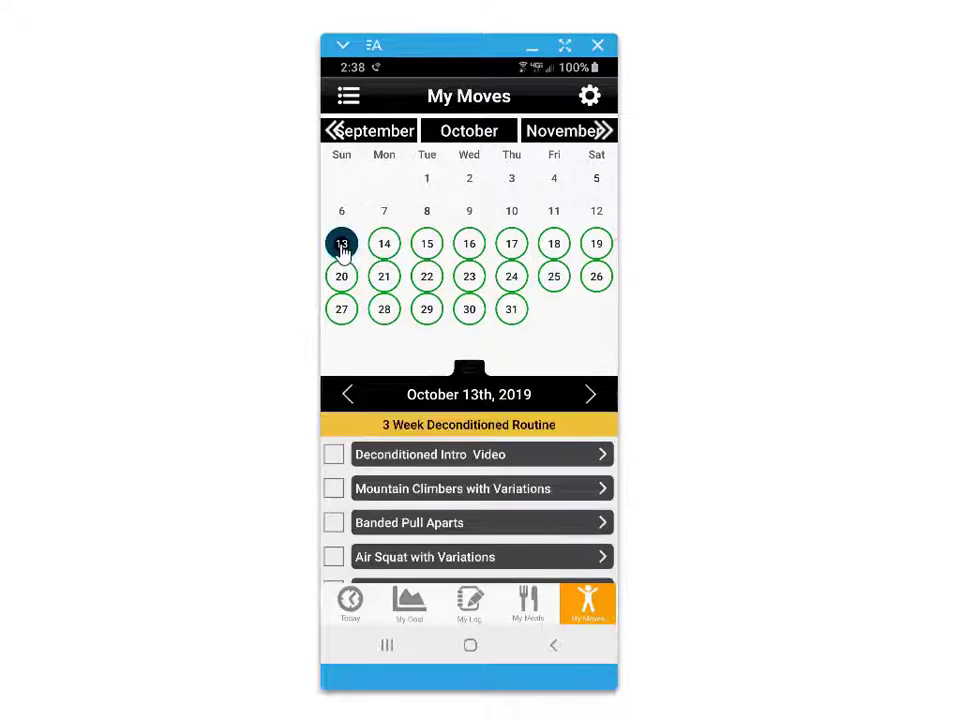
{"action": "scroll", "coordinate": [517, 460], "scroll_direction": "down", "scroll_amount": 2}
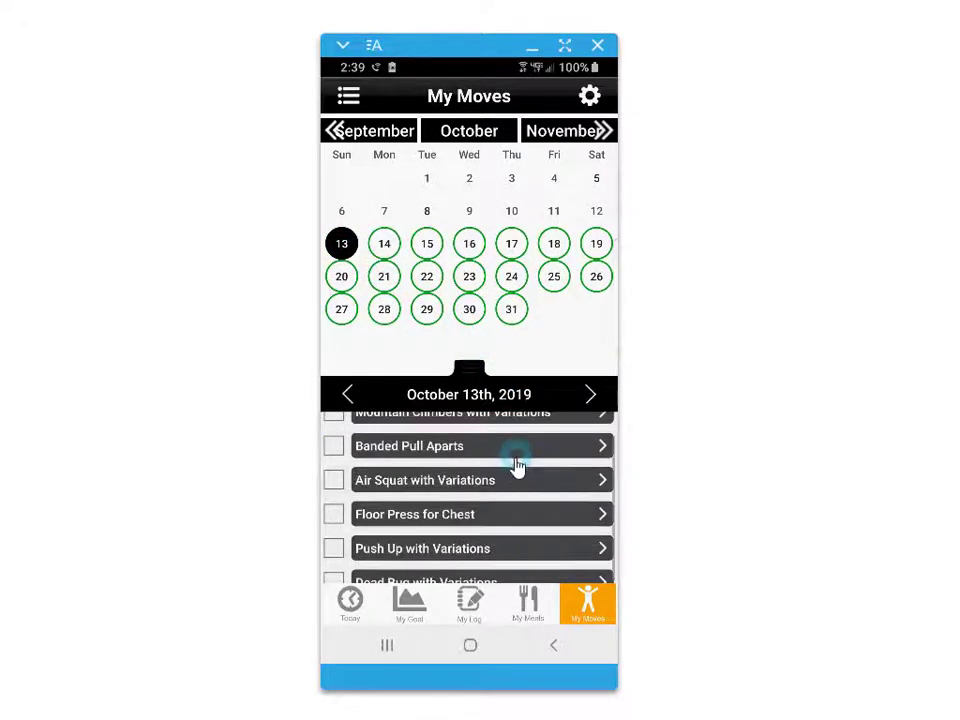
{"action": "scroll", "coordinate": [513, 476], "scroll_direction": "down", "scroll_amount": 2}
{"action": "scroll", "coordinate": [505, 460], "scroll_direction": "up", "scroll_amount": 2}
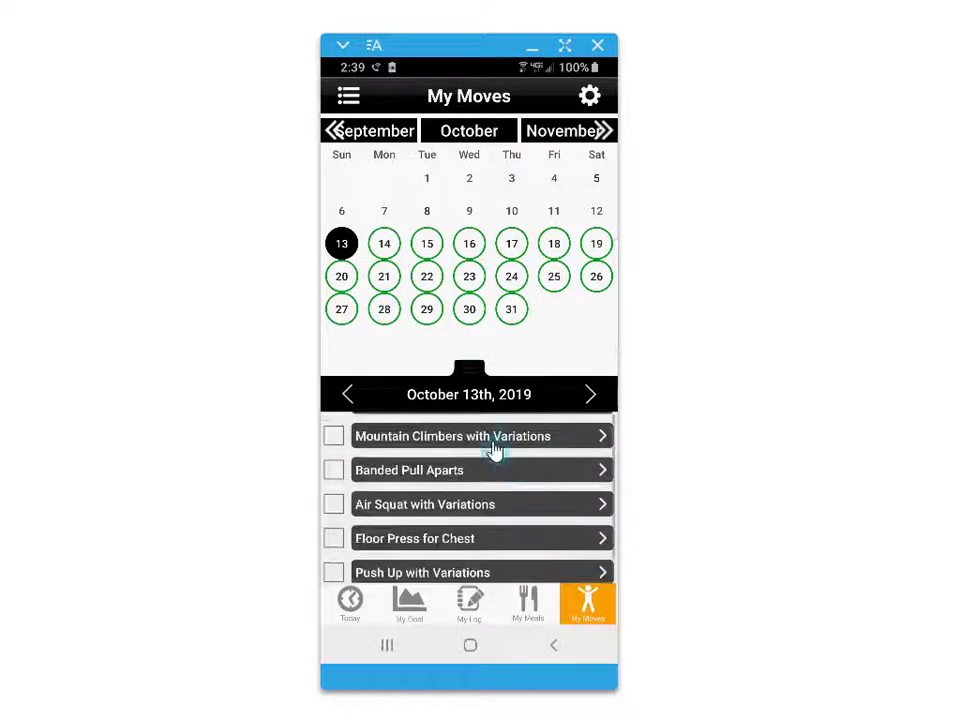
{"action": "left_click", "coordinate": [466, 372]}
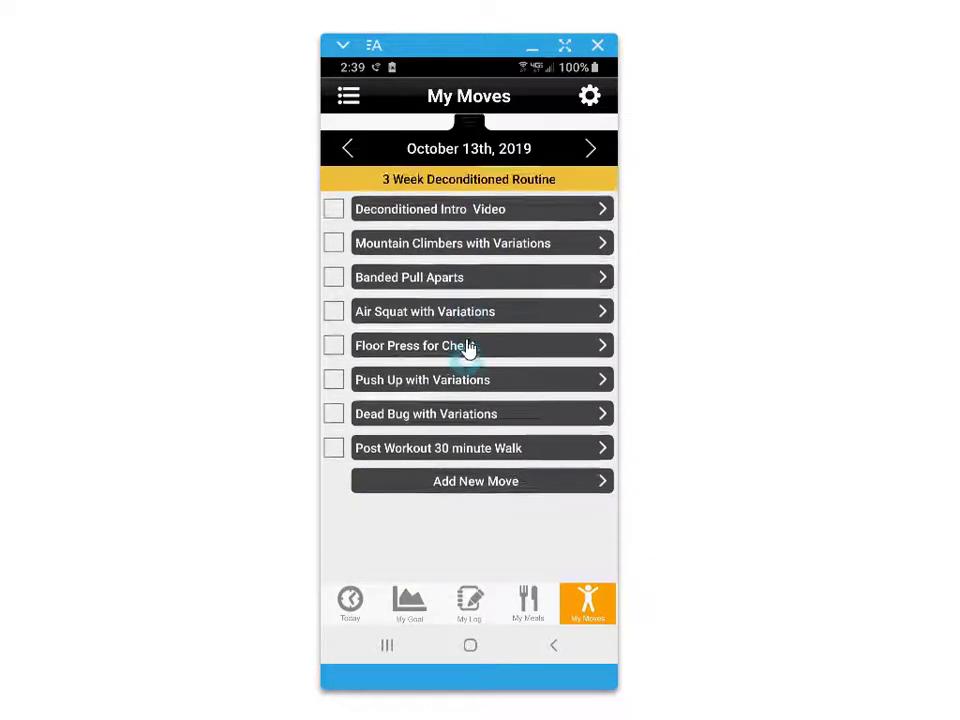
Open Mountain Climbers with Variations (3 sets of 25 seconds) and play its video.
{"action": "left_click", "coordinate": [438, 245]}
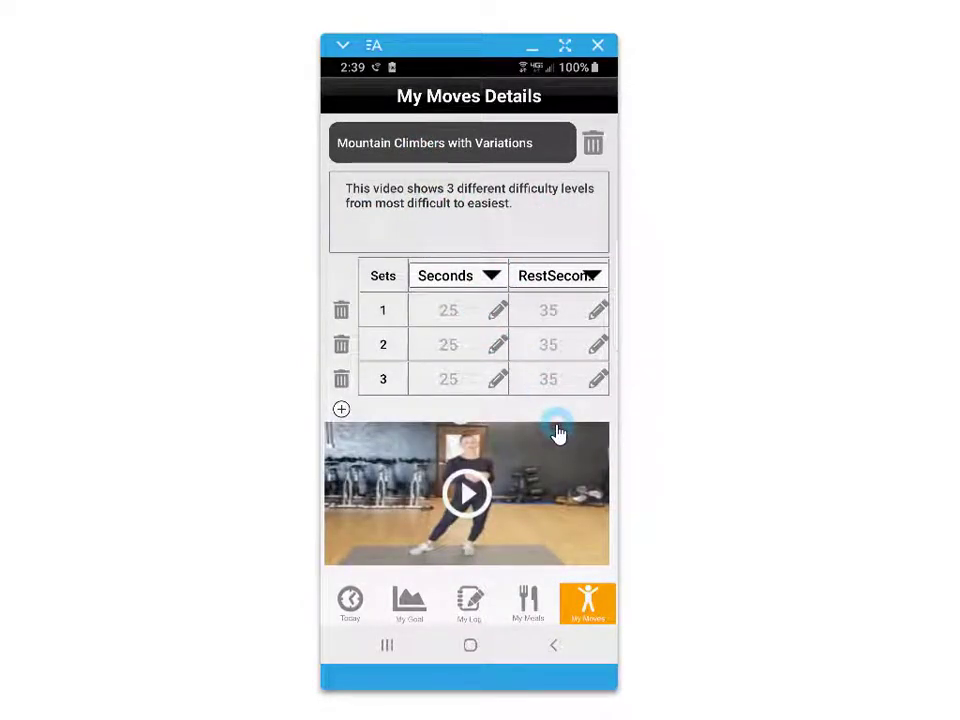
{"action": "left_click", "coordinate": [341, 410]}
{"action": "left_click", "coordinate": [511, 416]}
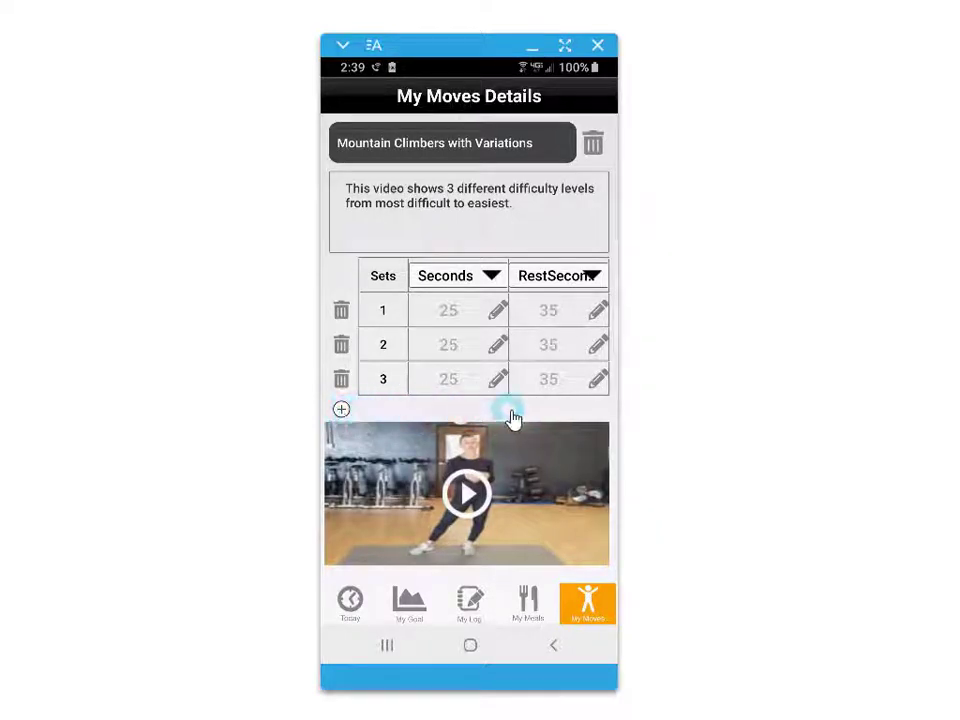
{"action": "left_click", "coordinate": [594, 146]}
{"action": "left_click", "coordinate": [556, 648]}
{"action": "left_click", "coordinate": [464, 493]}
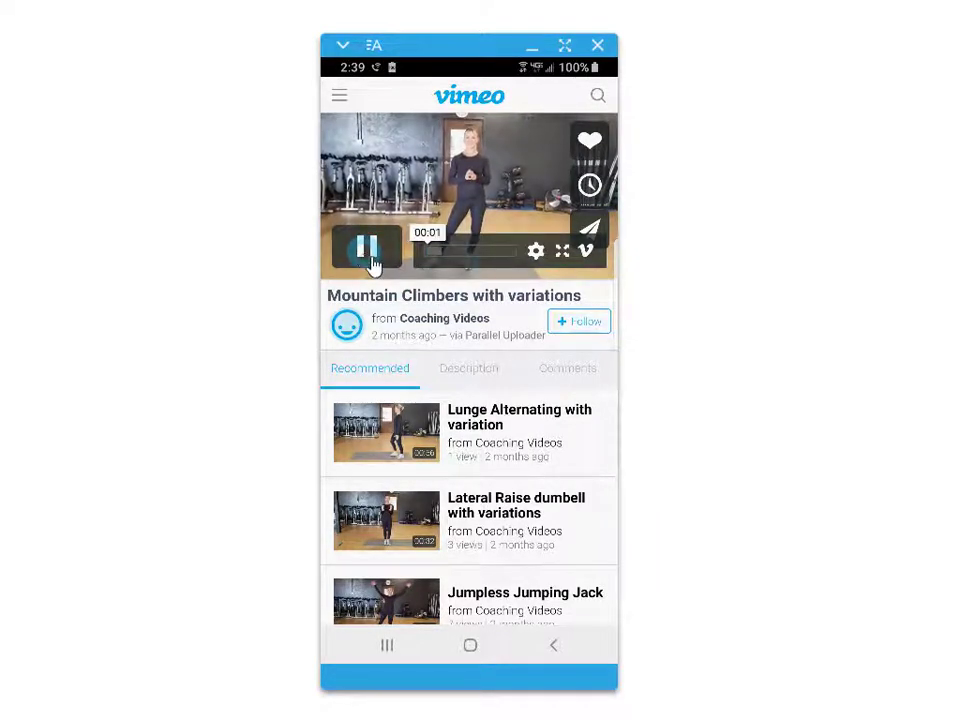
Play the Mountain Climbers video full screen, then back out to the October 2019 moves calendar.
{"action": "left_click", "coordinate": [563, 252]}
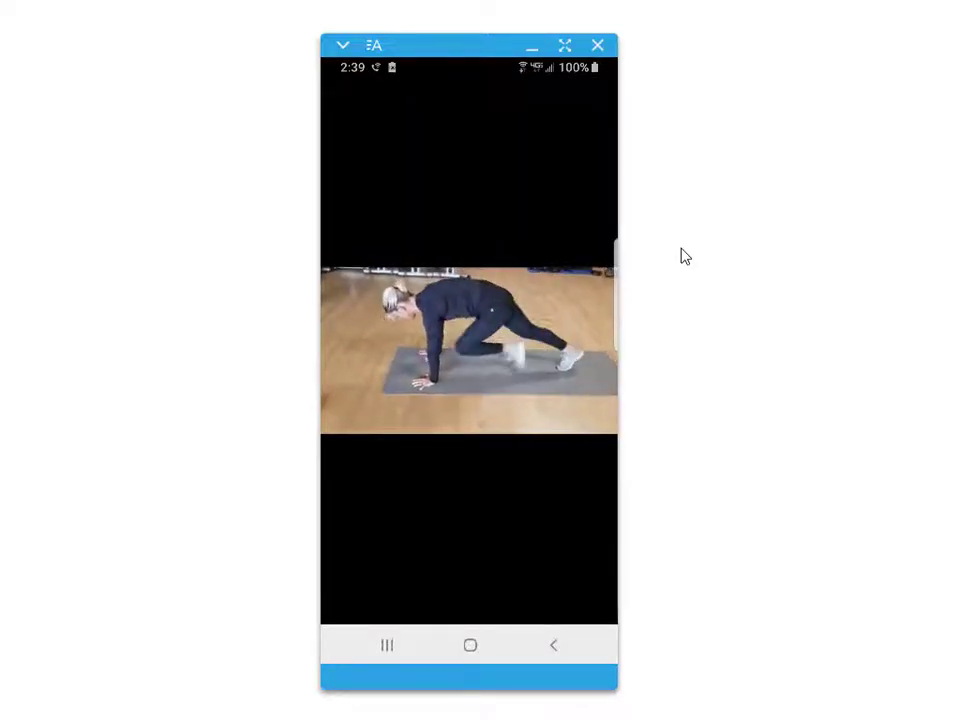
{"action": "left_click", "coordinate": [545, 650]}
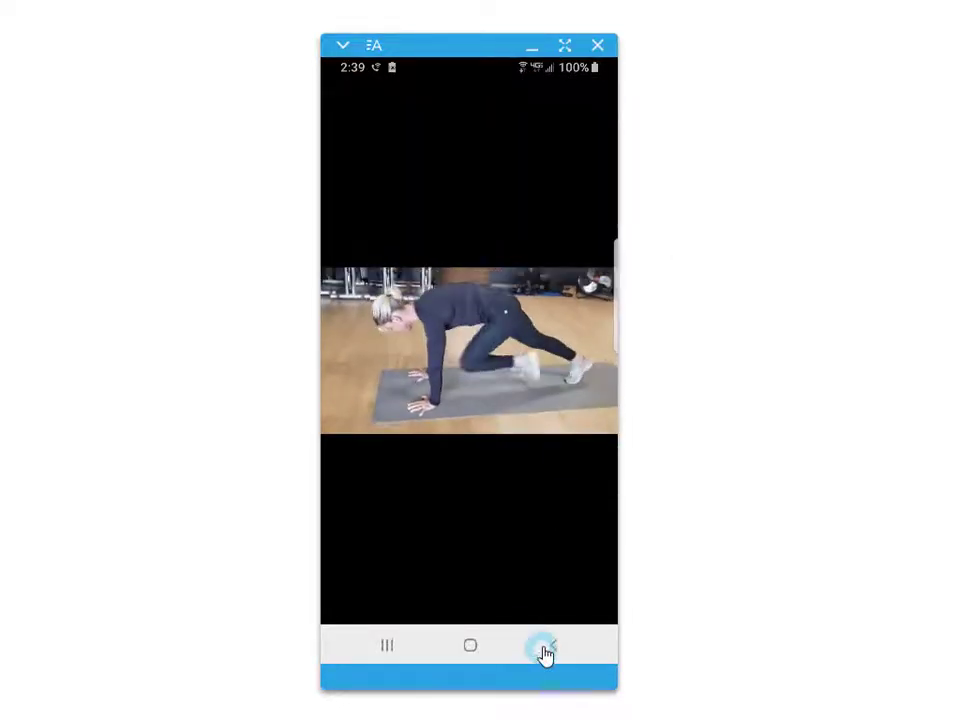
{"action": "left_click", "coordinate": [551, 651]}
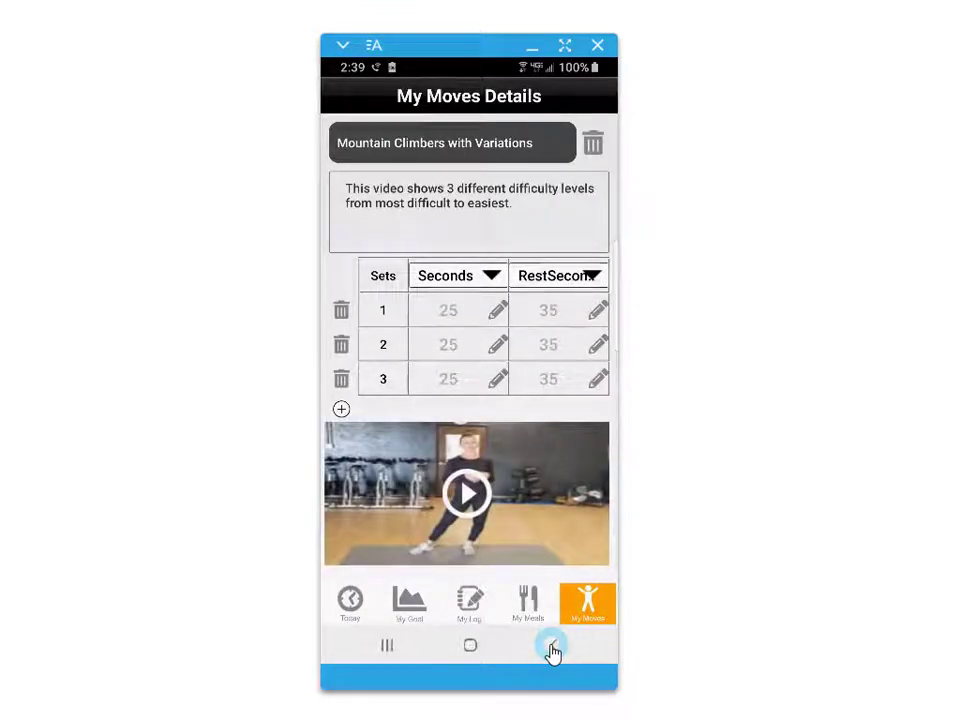
{"action": "left_click", "coordinate": [553, 650]}
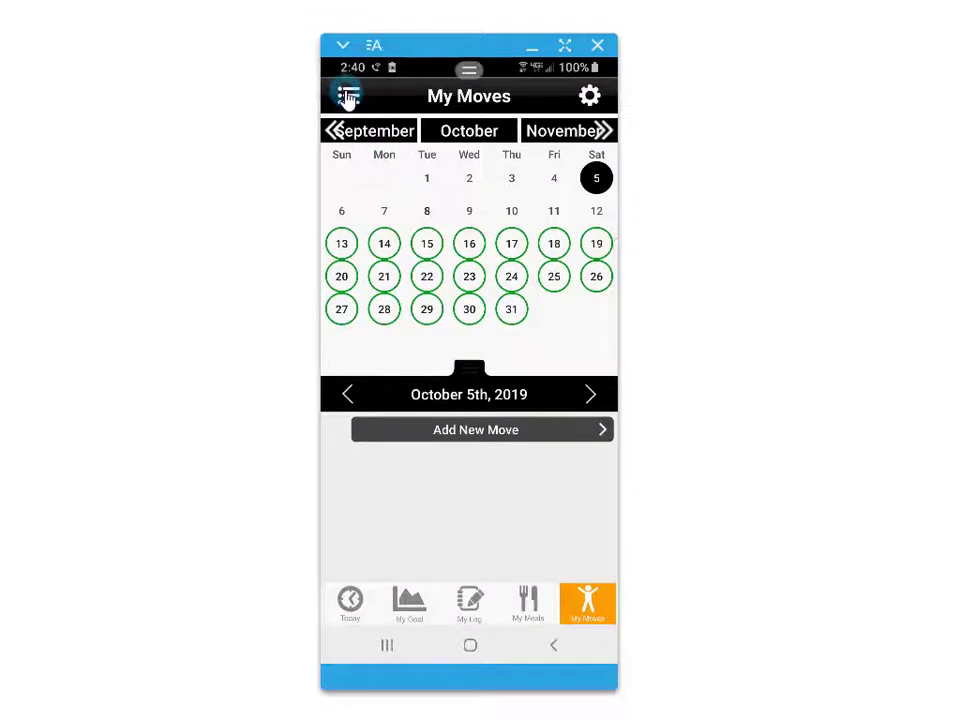
Browse the dated moves list, then return to the calendar and select November 5th.
{"action": "left_click", "coordinate": [348, 95]}
{"action": "scroll", "coordinate": [474, 283], "scroll_direction": "down", "scroll_amount": 5}
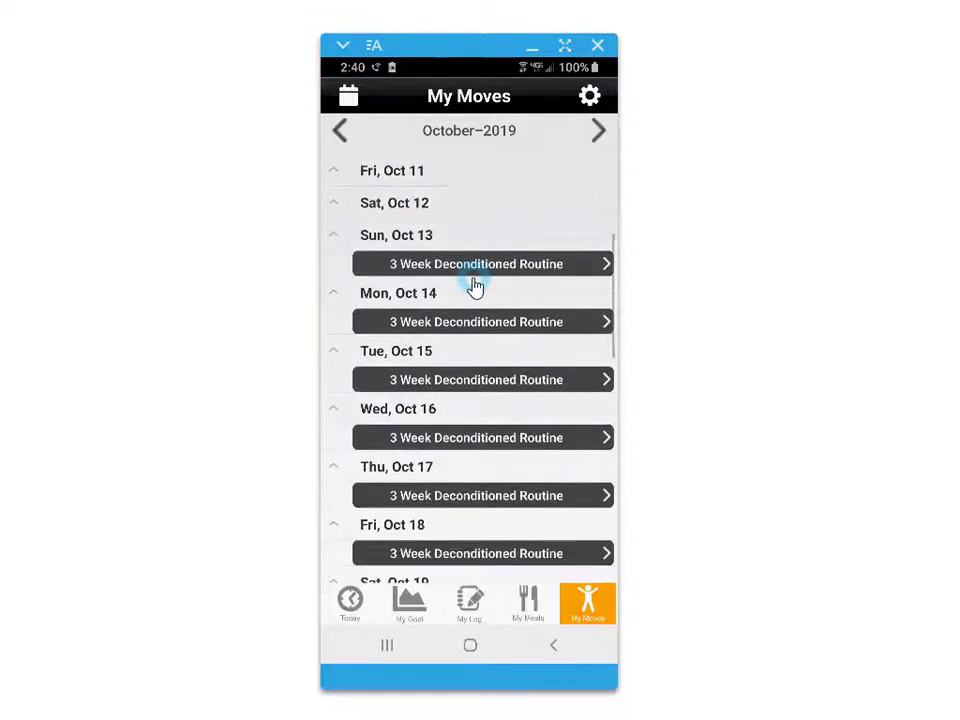
{"action": "scroll", "coordinate": [474, 283], "scroll_direction": "down", "scroll_amount": 5}
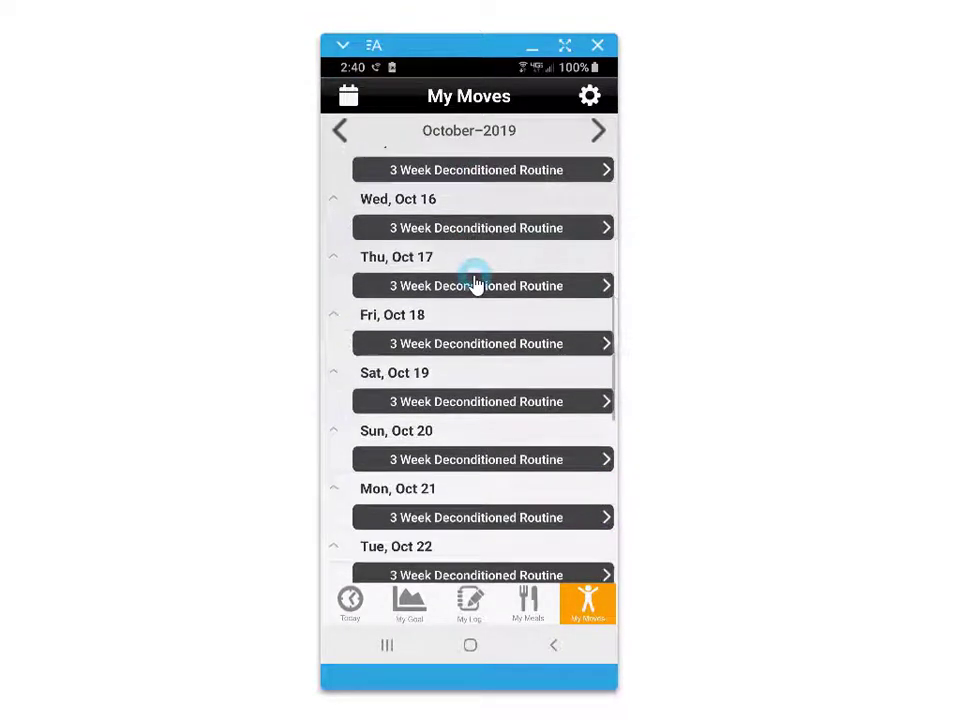
{"action": "left_click", "coordinate": [346, 96]}
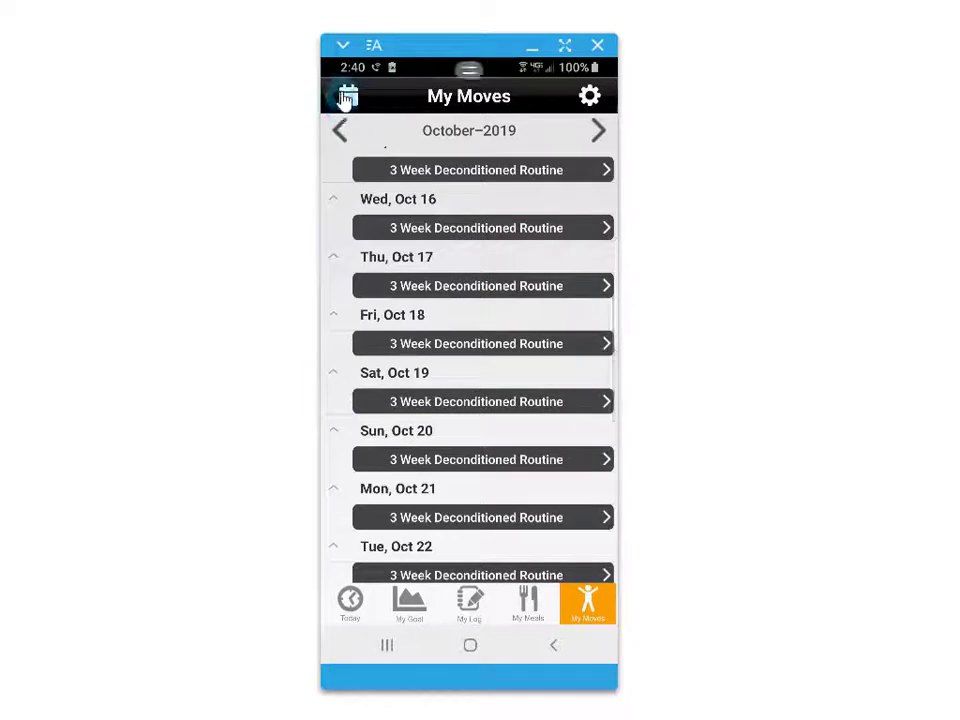
{"action": "left_click", "coordinate": [346, 96]}
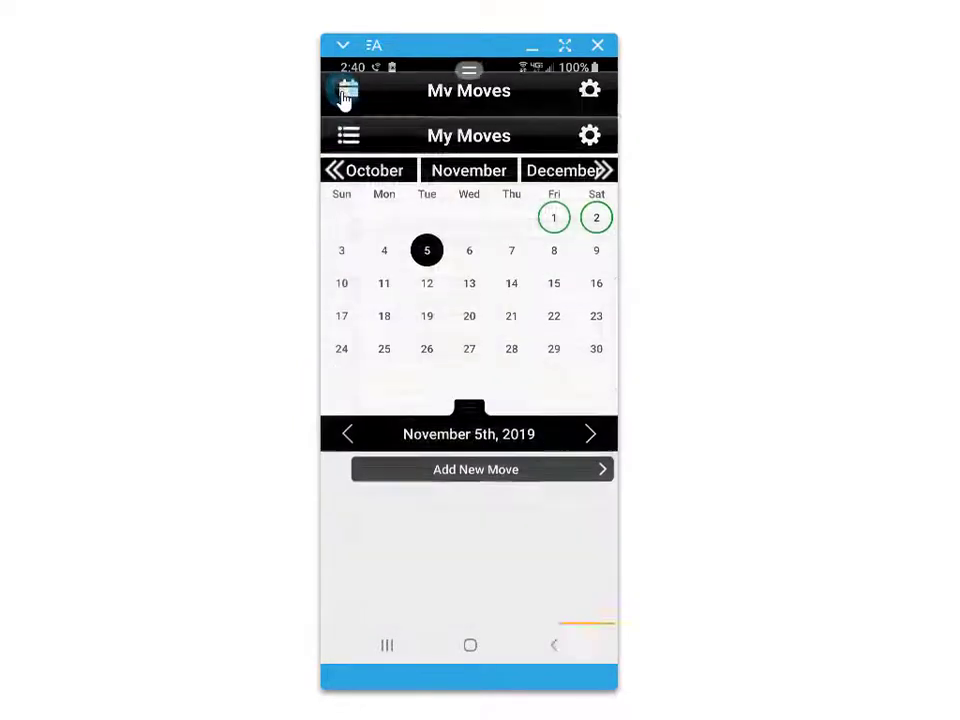
{"action": "left_click", "coordinate": [426, 212]}
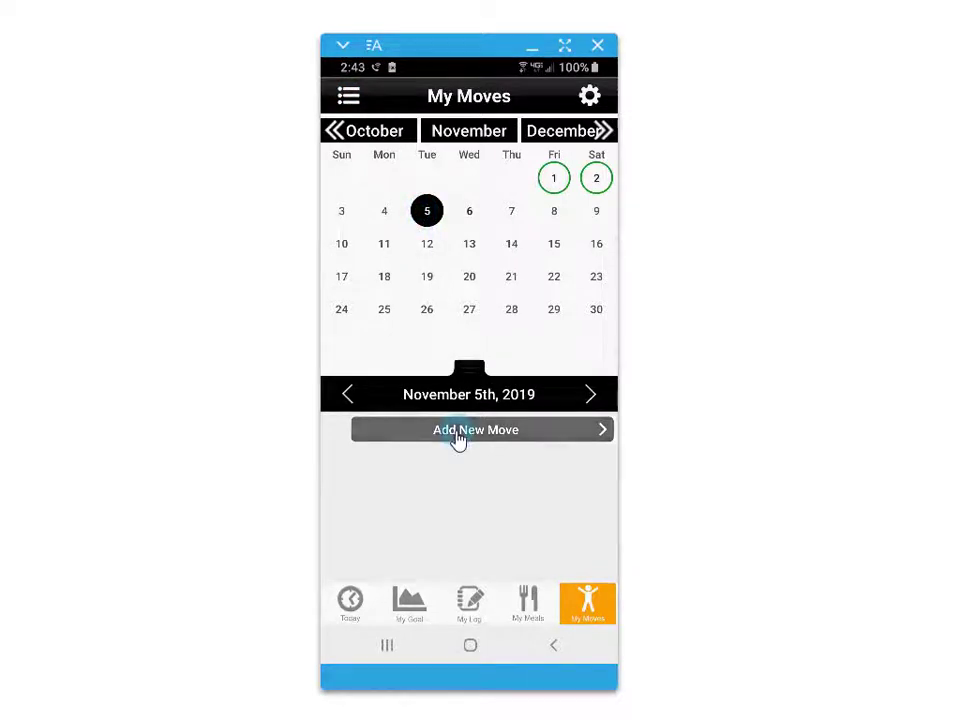
Add Bench Press from the chest moves as a new move and give it a second set row.
{"action": "left_click", "coordinate": [456, 439]}
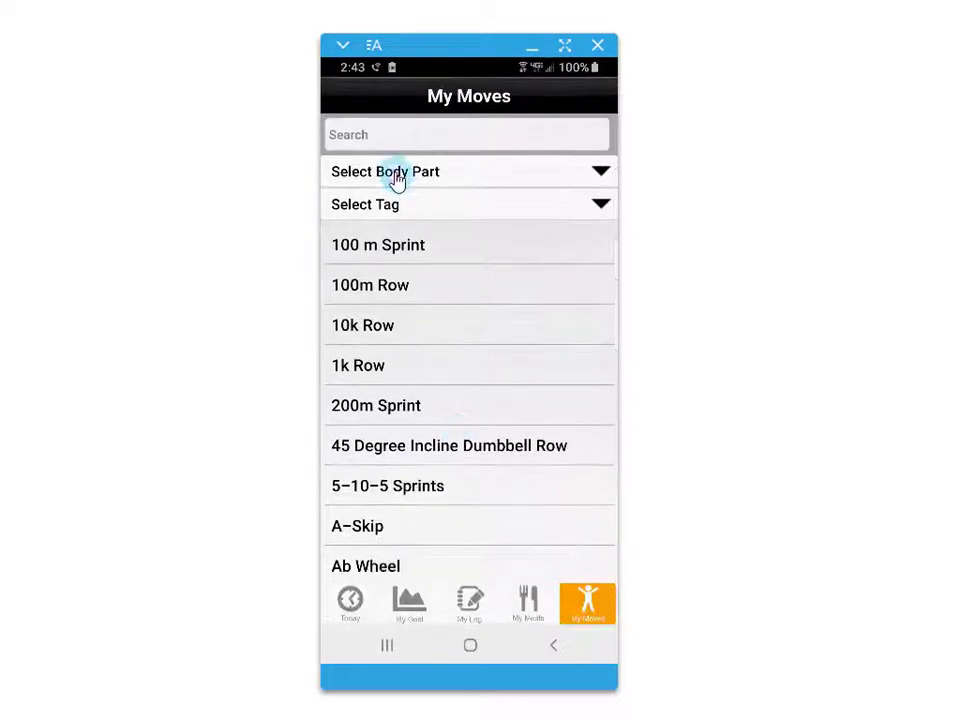
{"action": "left_click", "coordinate": [395, 174]}
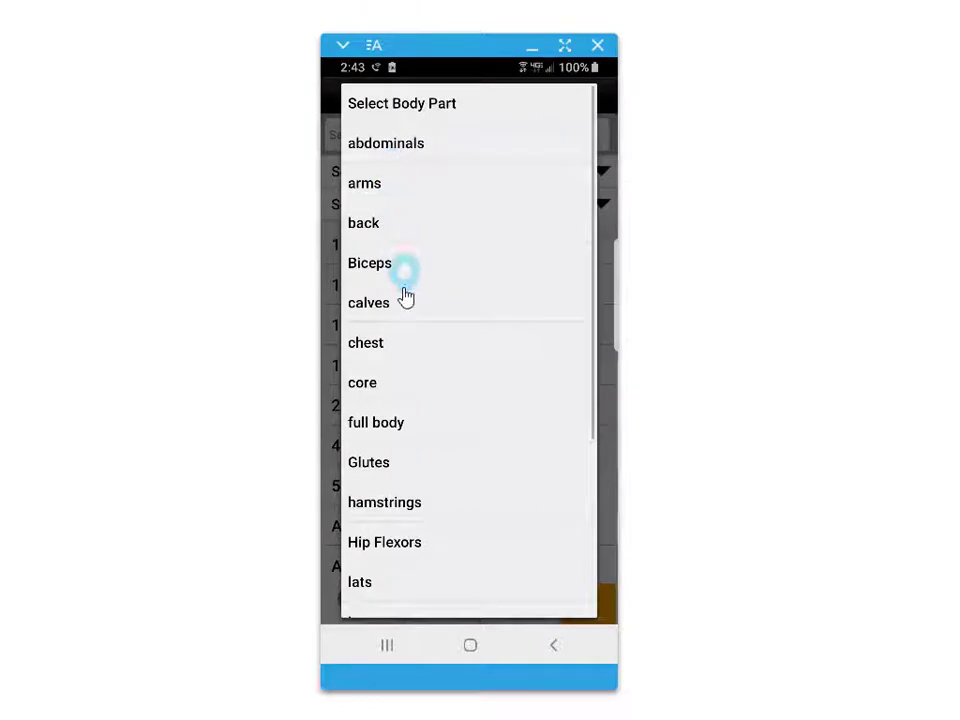
{"action": "left_click", "coordinate": [375, 350]}
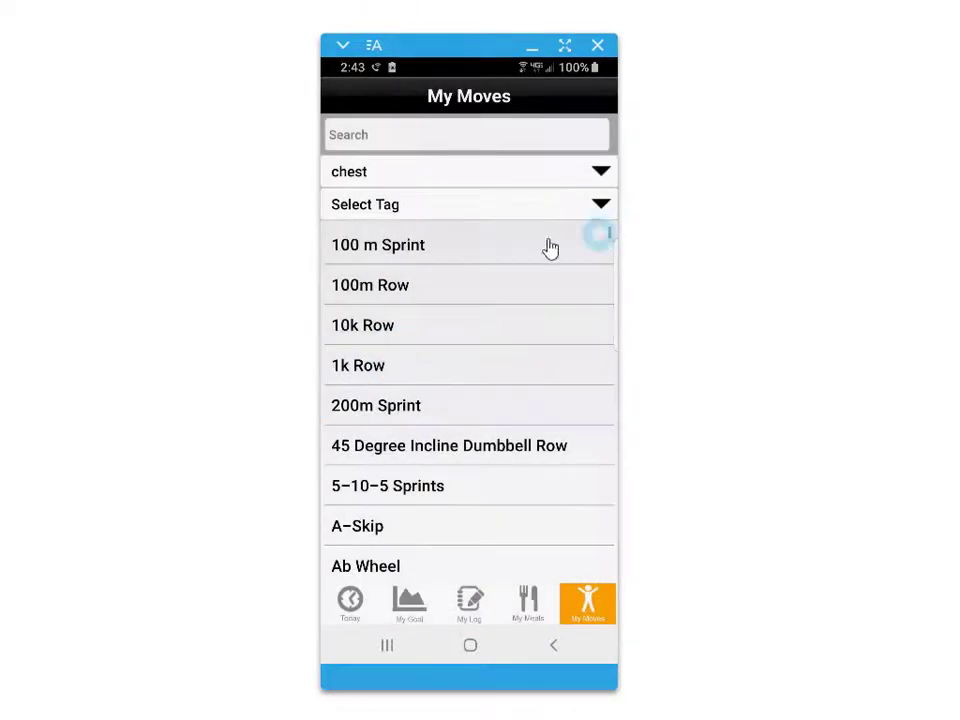
{"action": "left_click", "coordinate": [390, 328]}
{"action": "left_click", "coordinate": [461, 401]}
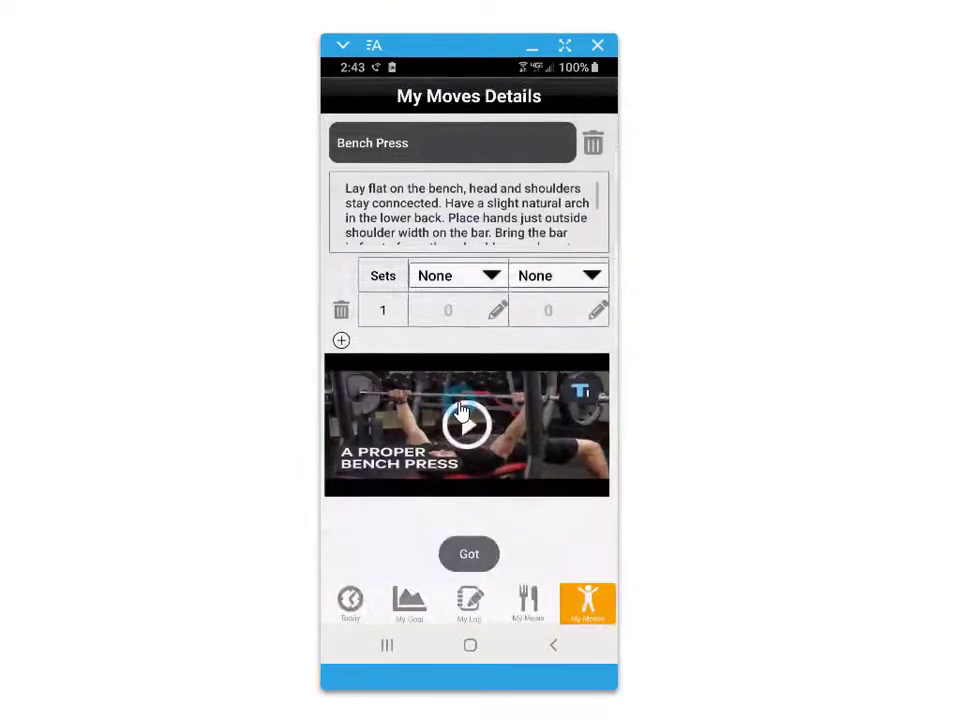
{"action": "left_click", "coordinate": [342, 339]}
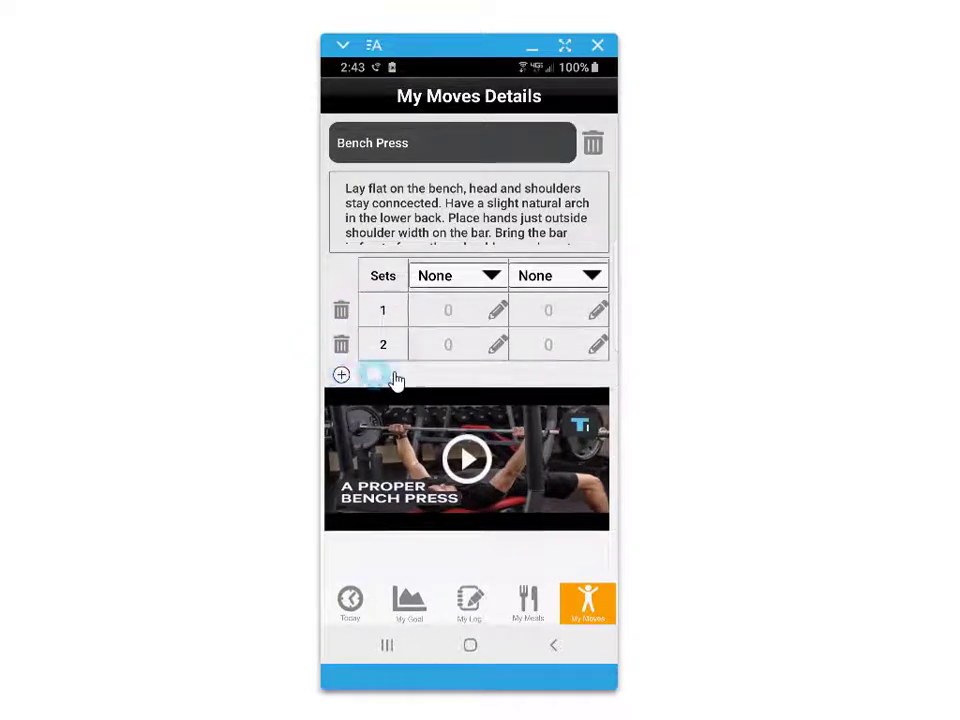
Add a third set row and set the columns to Repetitions and Pounds.
{"action": "left_click", "coordinate": [396, 380]}
{"action": "left_click", "coordinate": [491, 278]}
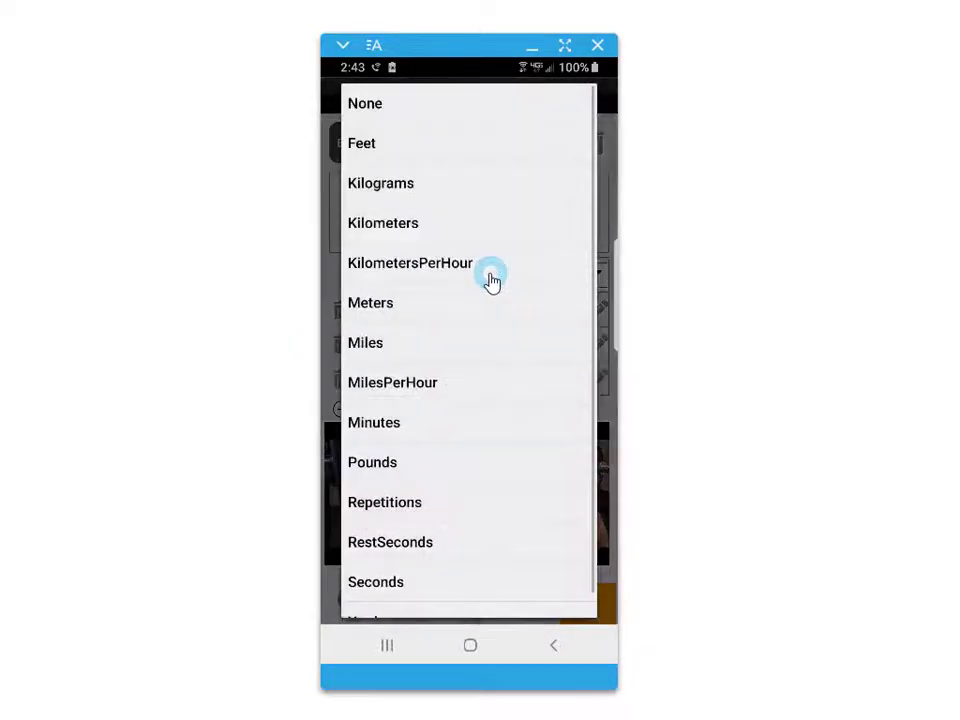
{"action": "left_click", "coordinate": [385, 505]}
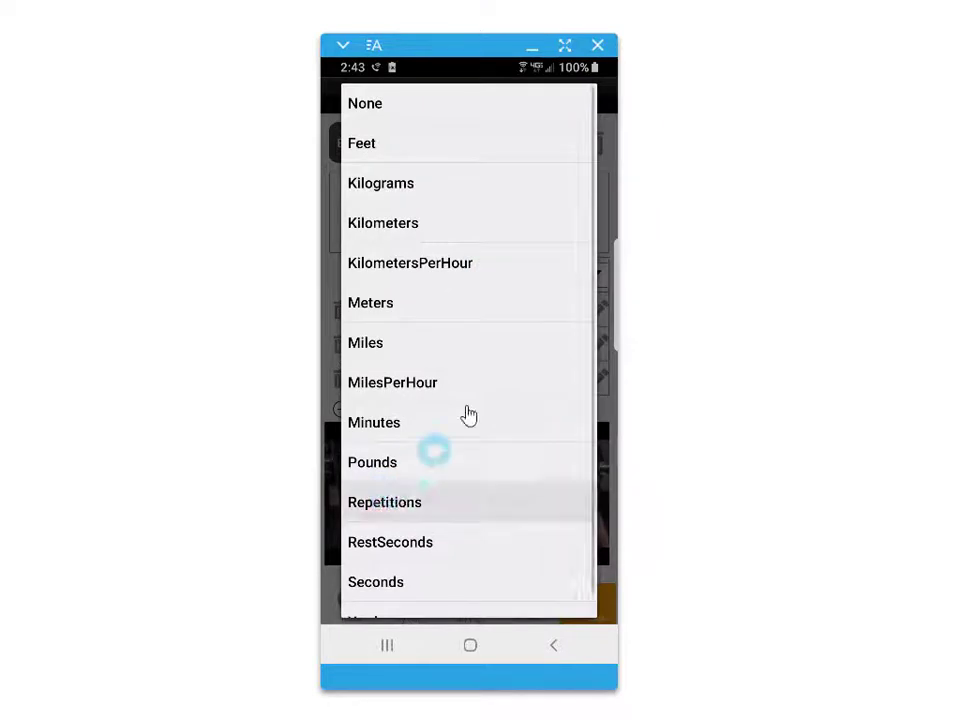
{"action": "left_click", "coordinate": [587, 278]}
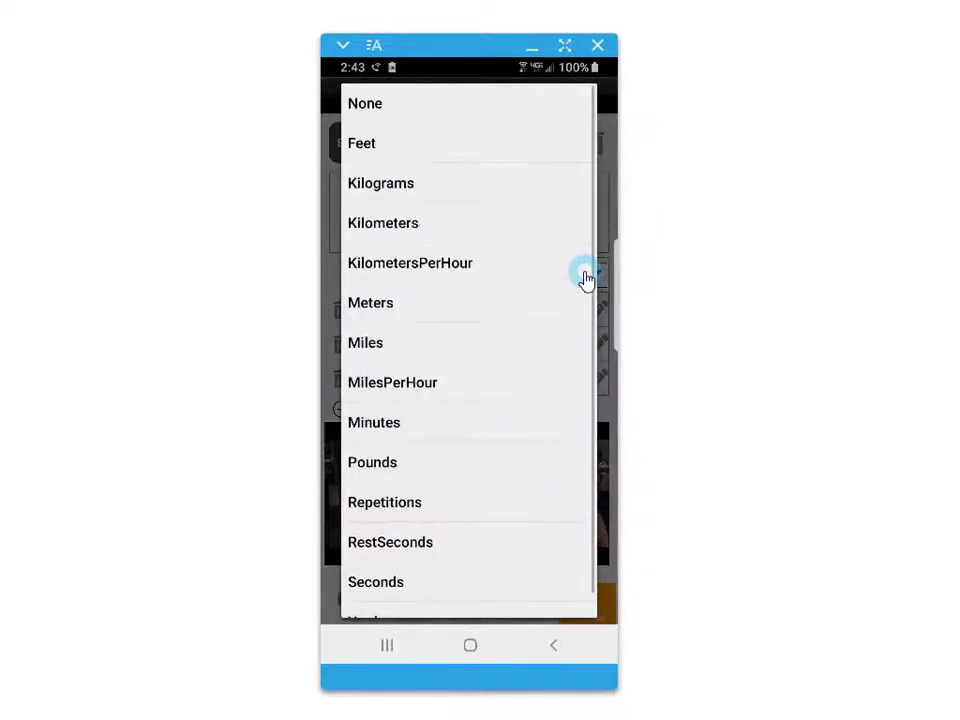
{"action": "left_click", "coordinate": [379, 465]}
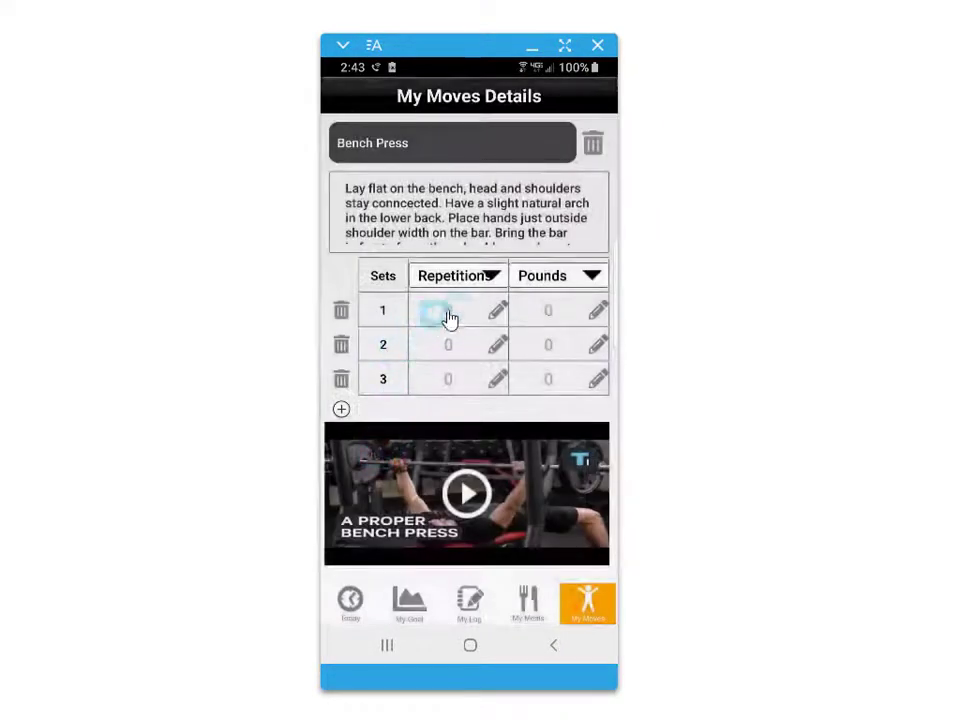
Enter the first two sets: 16 reps at 145 pounds and 12 reps at 180 pounds.
{"action": "type", "text": "16"}
{"action": "left_click", "coordinate": [548, 311]}
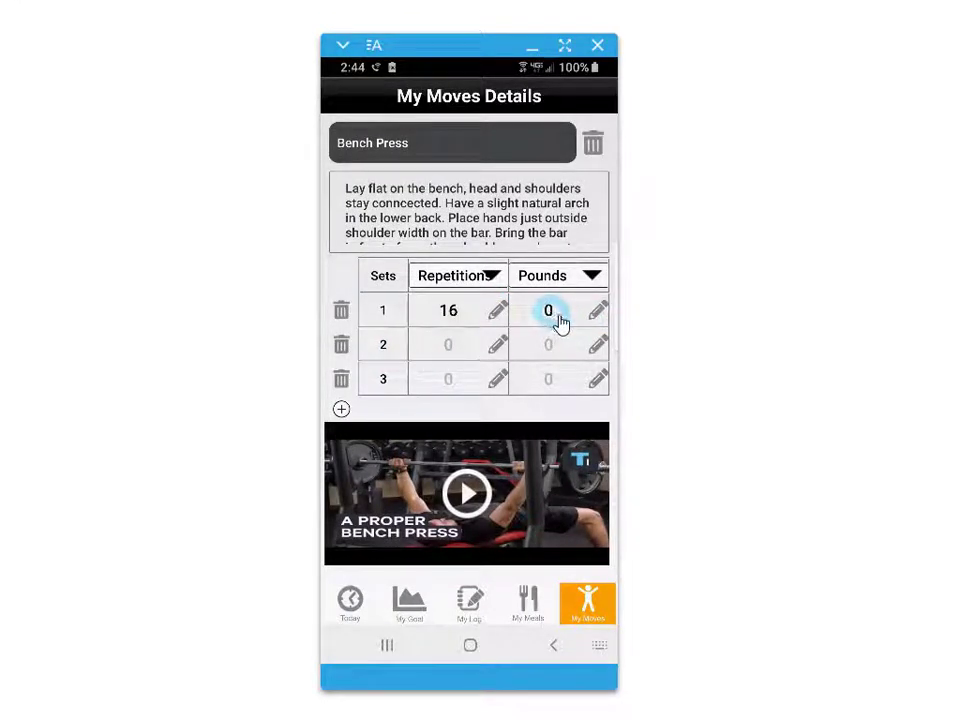
{"action": "type", "text": "145"}
{"action": "left_click", "coordinate": [498, 344]}
{"action": "type", "text": "12"}
{"action": "left_click", "coordinate": [566, 374]}
{"action": "left_click", "coordinate": [596, 344]}
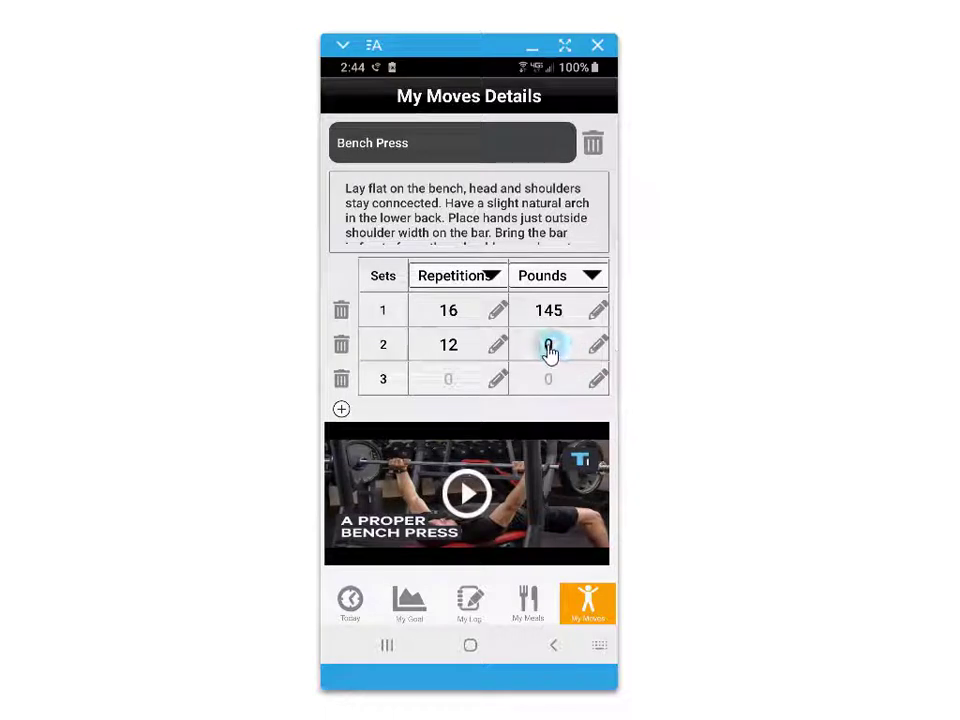
{"action": "type", "text": "180"}
{"action": "left_click", "coordinate": [593, 368]}
Enter the third set as 10 reps at 190 pounds, then play the bench press demo video.
{"action": "left_click", "coordinate": [498, 379]}
{"action": "type", "text": "10"}
{"action": "left_click", "coordinate": [596, 382]}
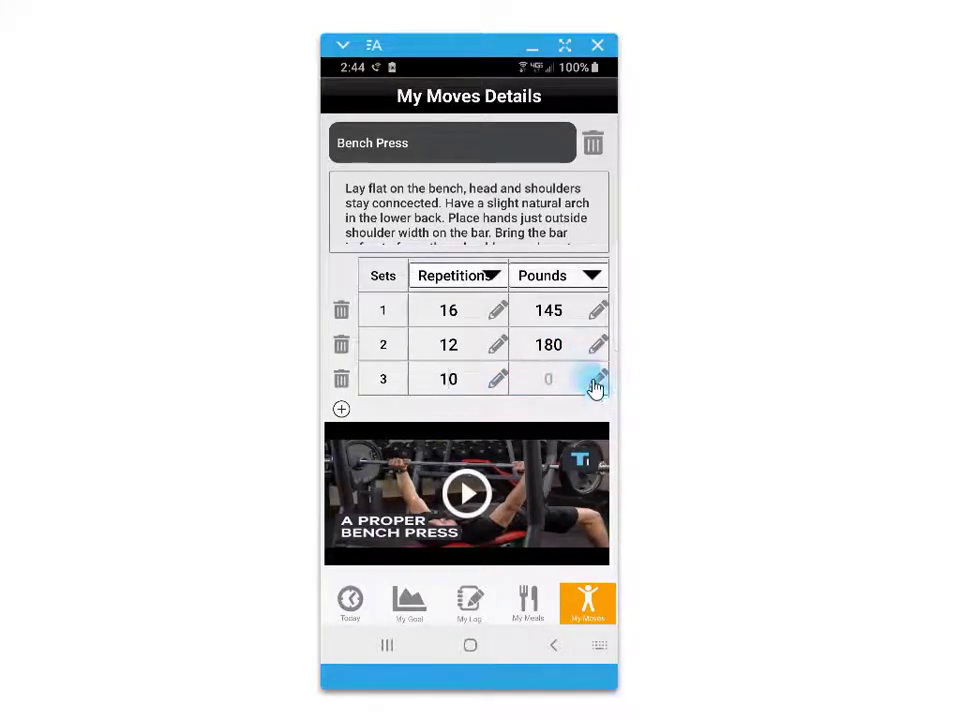
{"action": "type", "text": "190"}
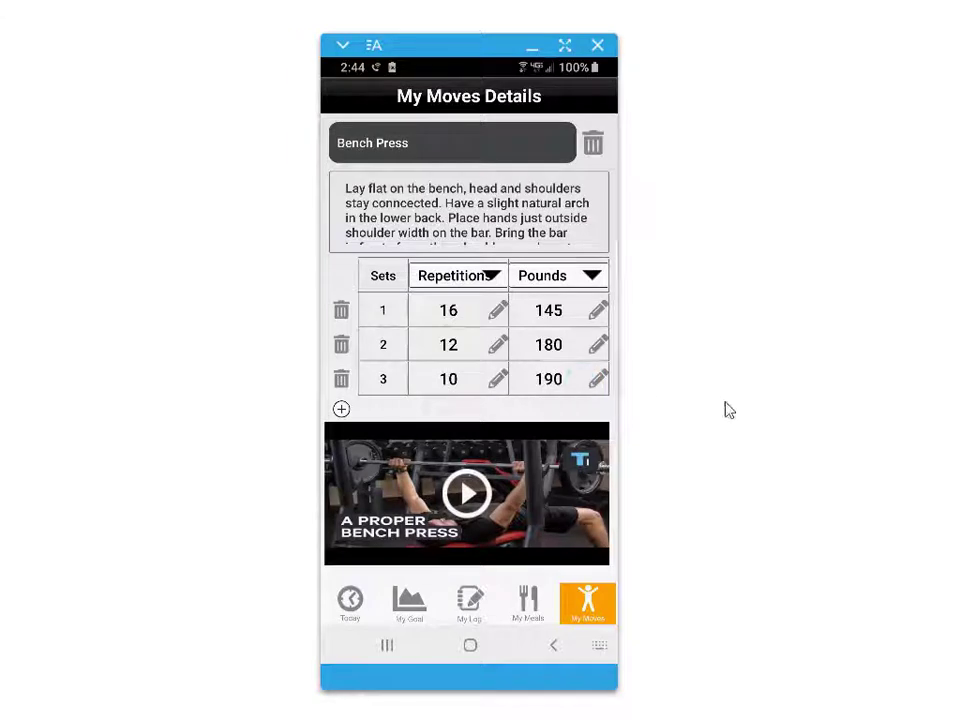
{"action": "left_click", "coordinate": [466, 496]}
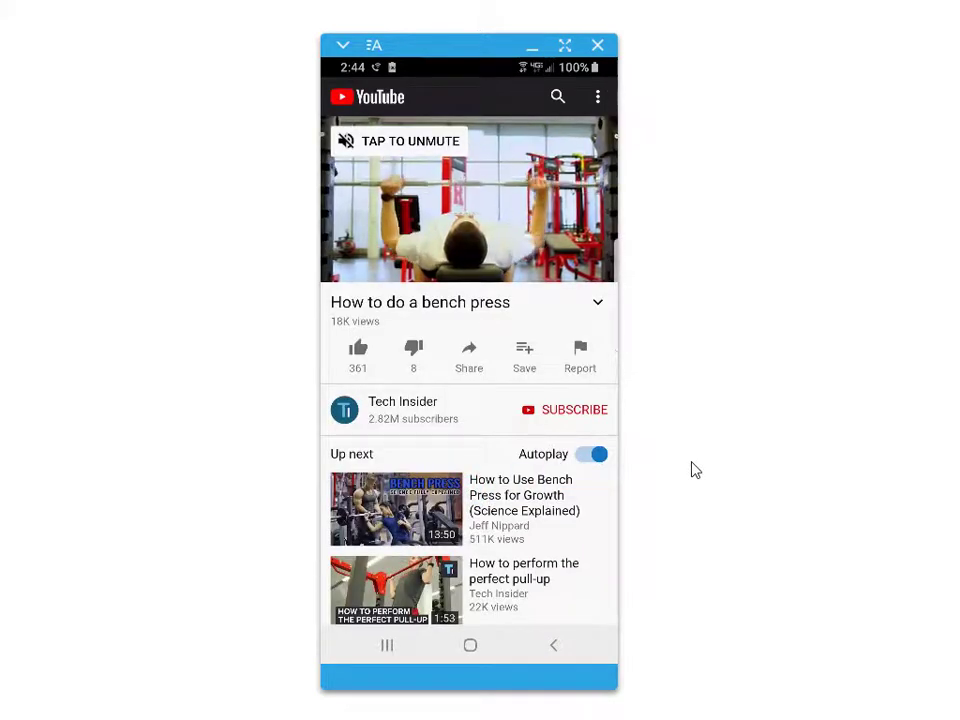
Leave the YouTube bench press video and get back to the Bench Press details.
{"action": "left_click", "coordinate": [600, 262]}
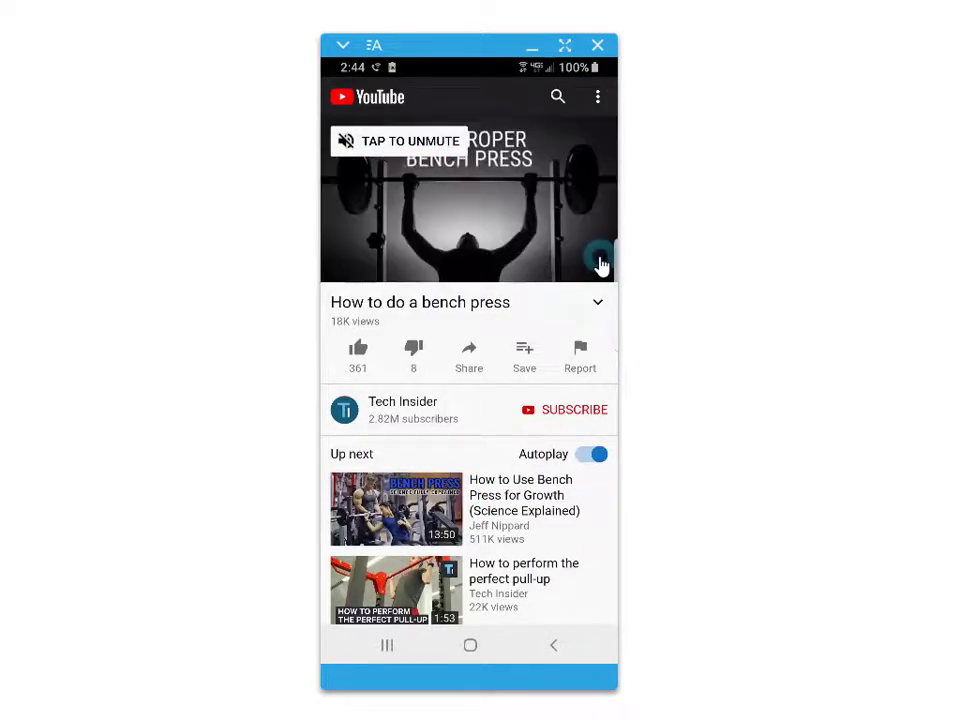
{"action": "left_click", "coordinate": [553, 646]}
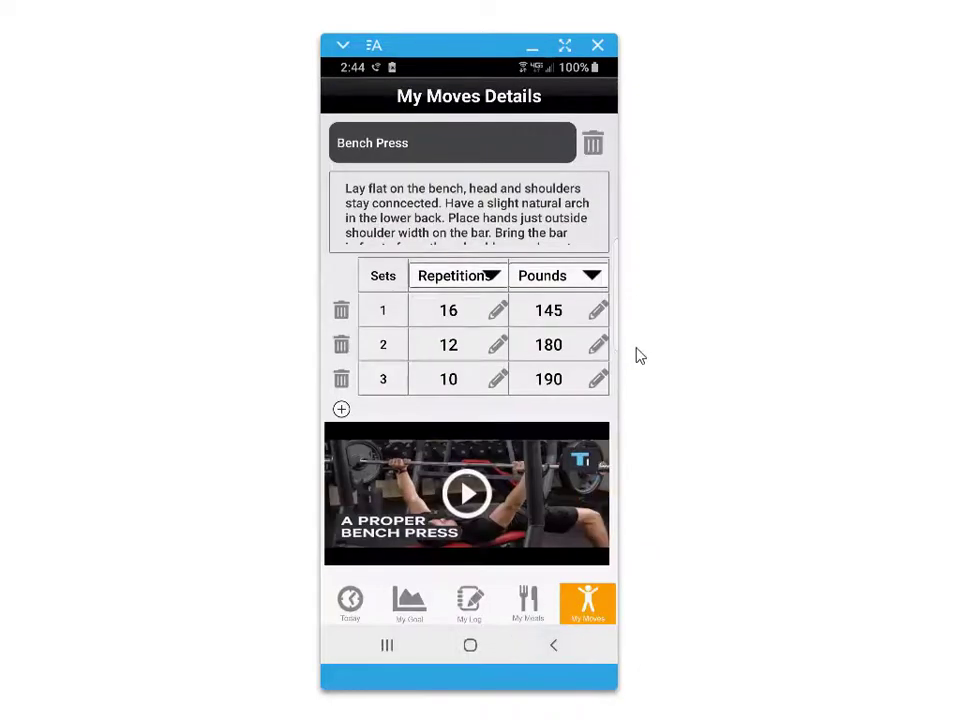
On October 20th, check off Mountain Climbers, Banded Pull Aparts, Air Squat and Floor Press.
{"action": "left_click_drag", "start_coordinate": [388, 315], "coordinate": [342, 276]}
{"action": "left_click", "coordinate": [334, 456]}
{"action": "left_click", "coordinate": [335, 488]}
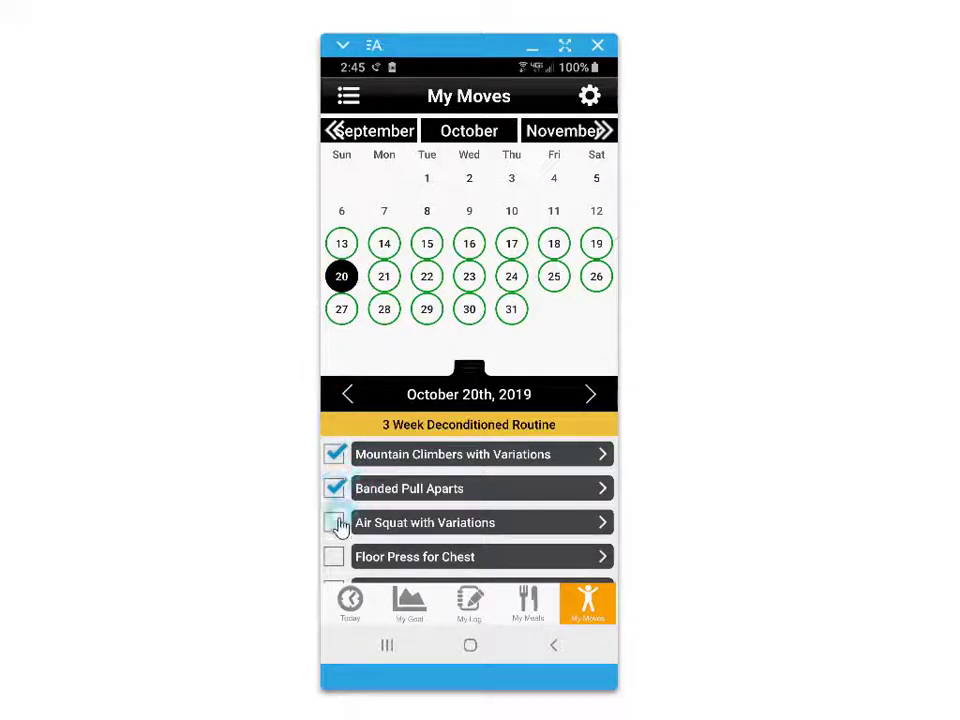
{"action": "left_click", "coordinate": [334, 522]}
{"action": "left_click", "coordinate": [336, 556]}
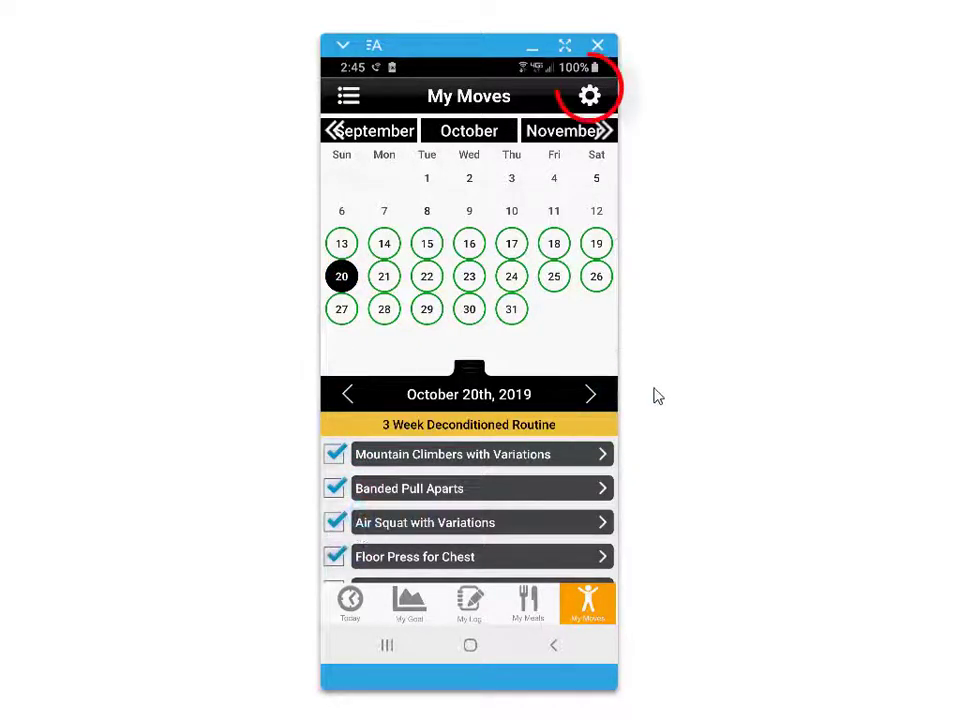